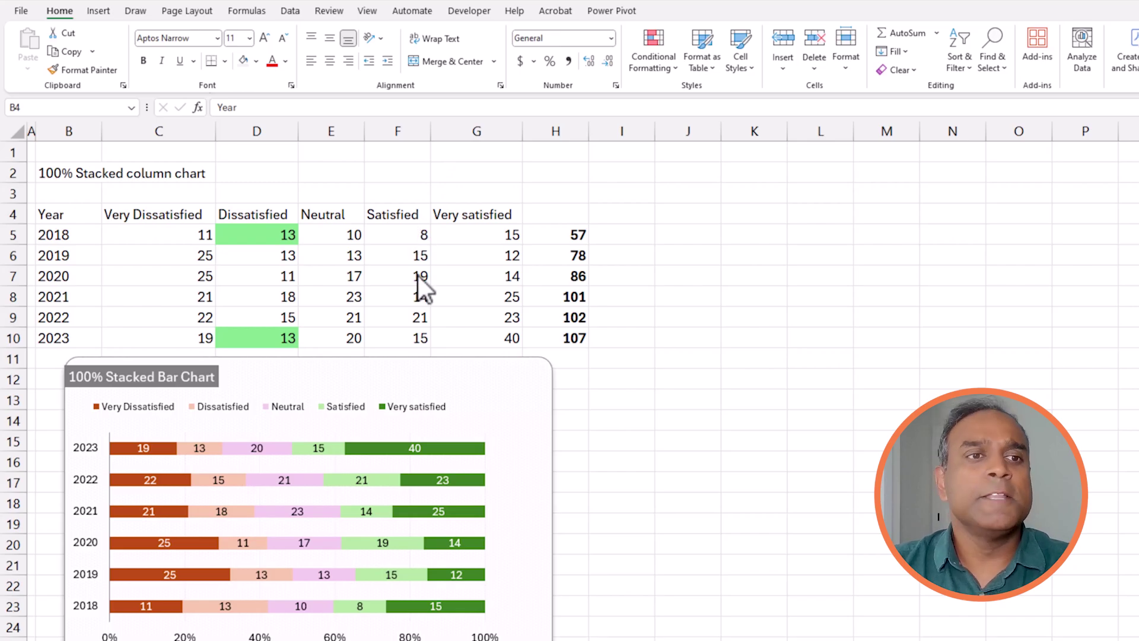
Examine the survey table's response categories, the 2018 and 2023 rows, their Dissatisfied counts and their row totals
{"action": "key", "text": "ctrl+shift+Right"}
{"action": "key", "text": "ctrl+shift+Down"}
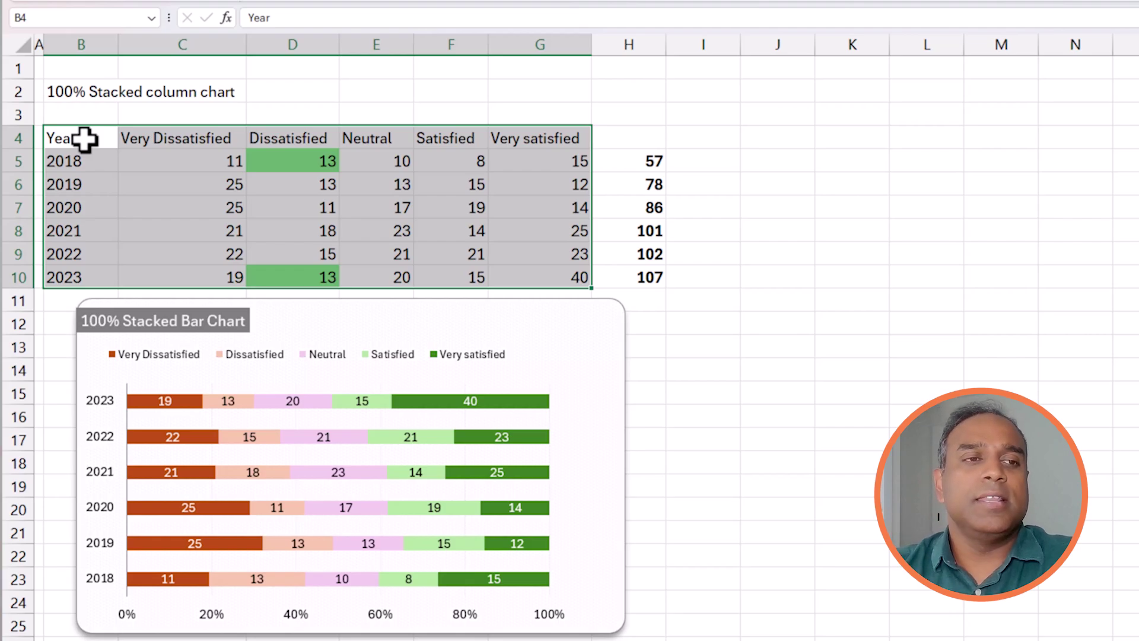
{"action": "mouse_move", "coordinate": [168, 142]}
{"action": "left_mouse_down"}
{"action": "mouse_move", "coordinate": [333, 127]}
{"action": "mouse_move", "coordinate": [553, 133]}
{"action": "left_mouse_up"}
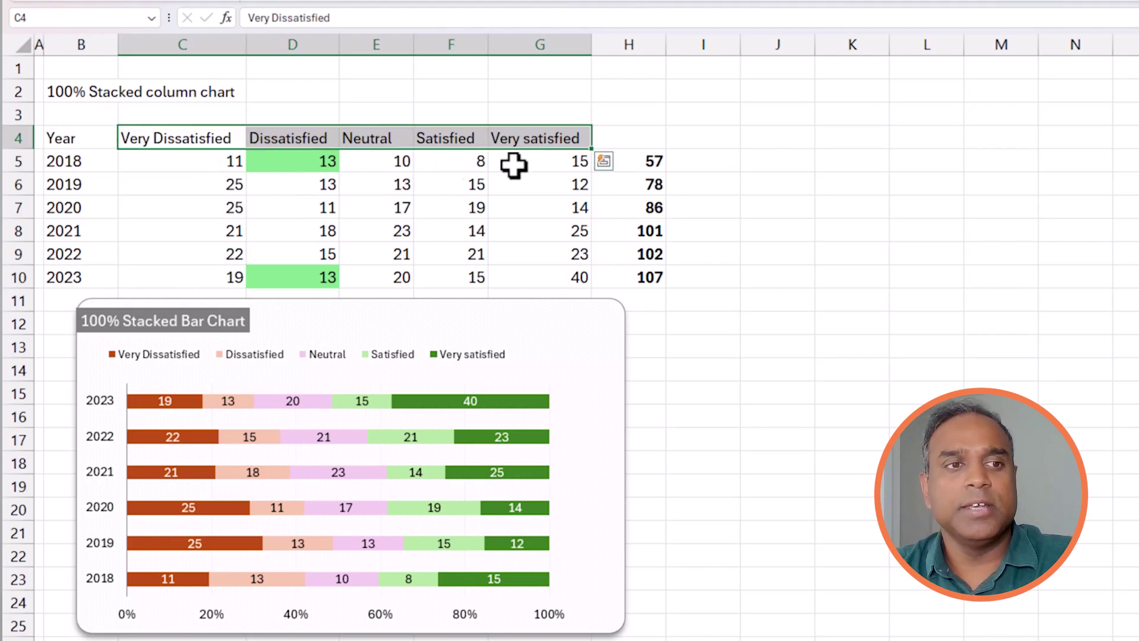
{"action": "left_click_drag", "start_coordinate": [188, 168], "coordinate": [494, 163]}
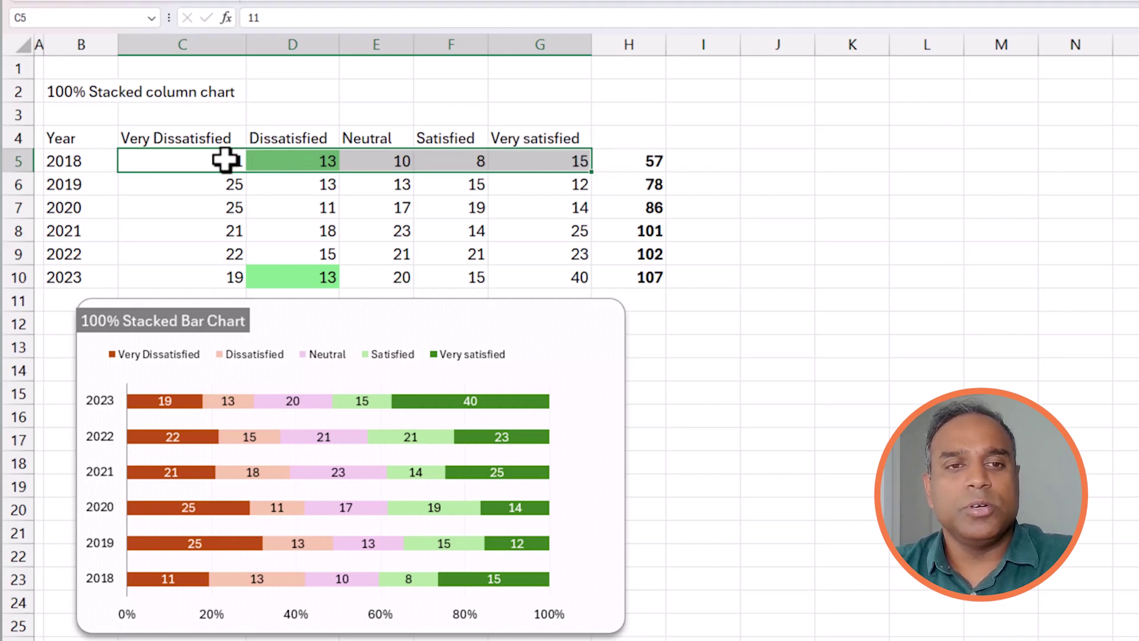
{"action": "left_click_drag", "start_coordinate": [187, 276], "coordinate": [540, 280]}
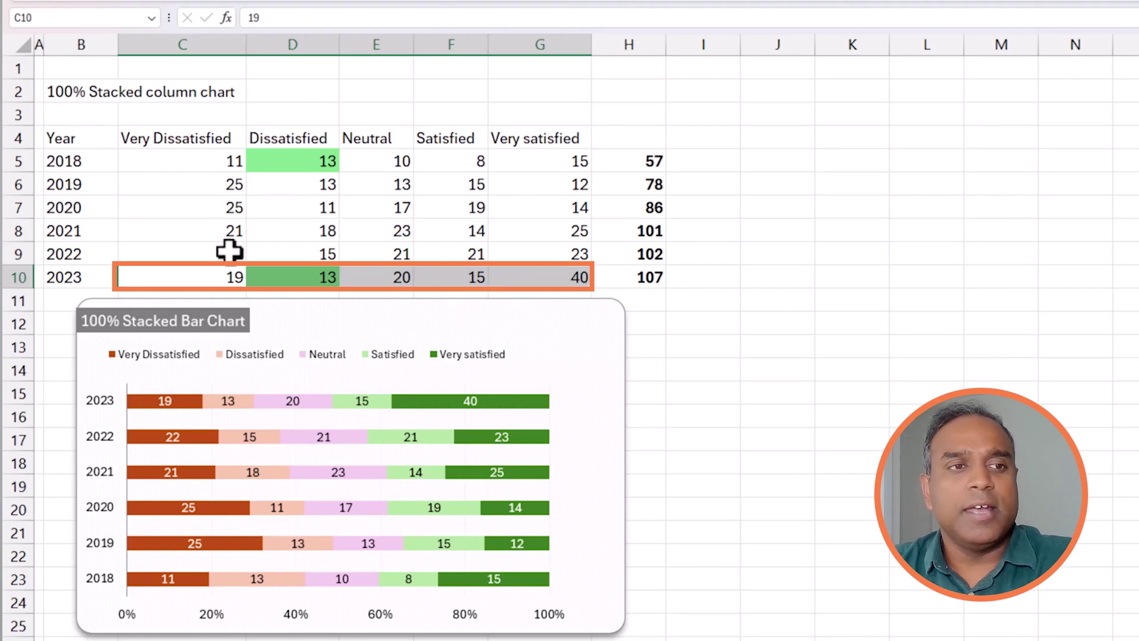
{"action": "left_click", "coordinate": [299, 165]}
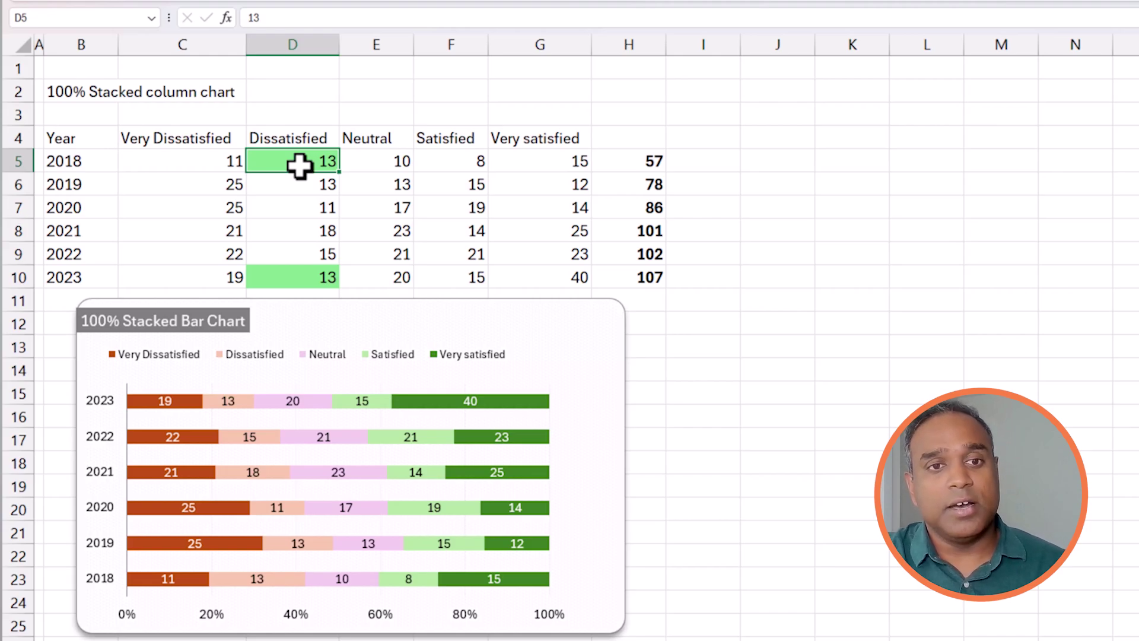
{"action": "left_click", "coordinate": [651, 161]}
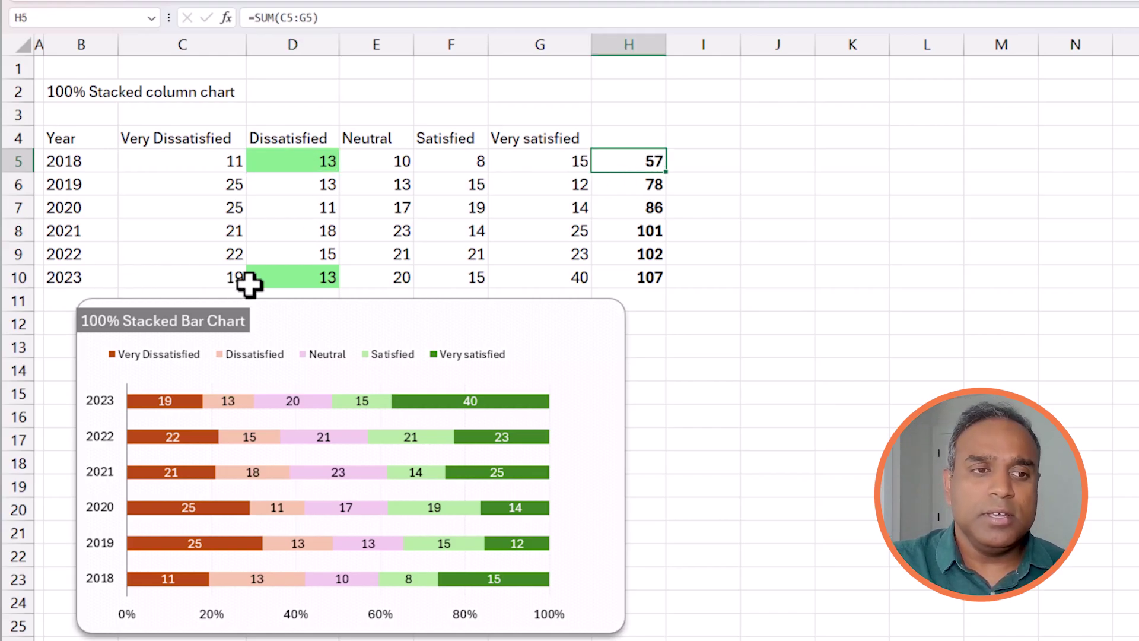
{"action": "left_click", "coordinate": [299, 277]}
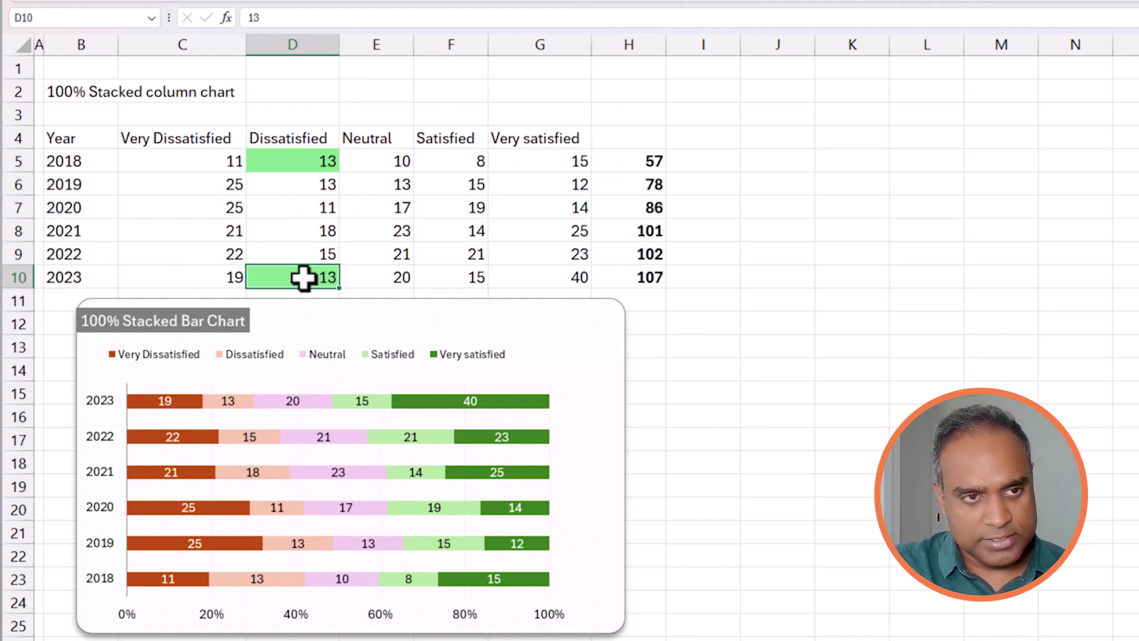
{"action": "left_click", "coordinate": [633, 278]}
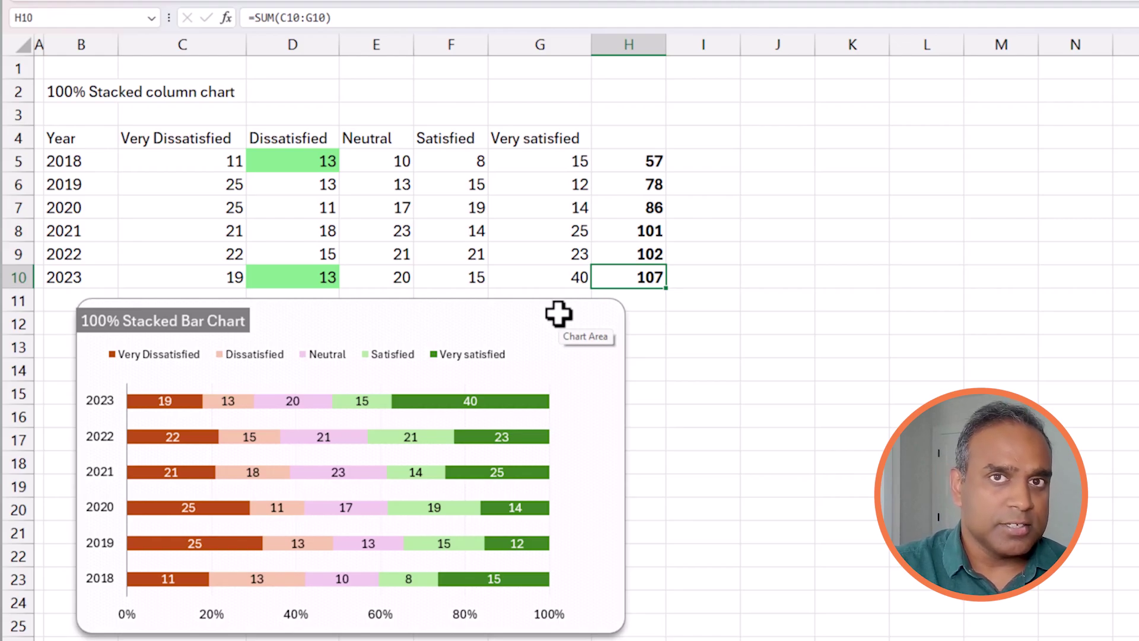
Examine the Dissatisfied segments for 2023 and 2018 in the existing 100% Stacked Bar Chart
{"action": "left_click", "coordinate": [244, 404]}
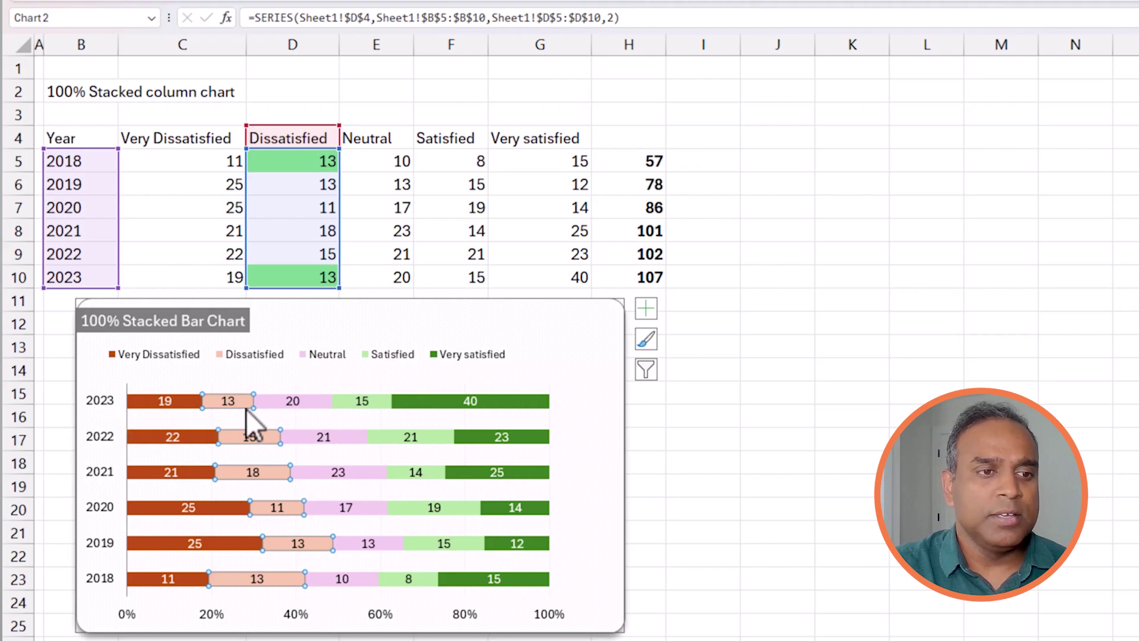
{"action": "mouse_move", "coordinate": [241, 406]}
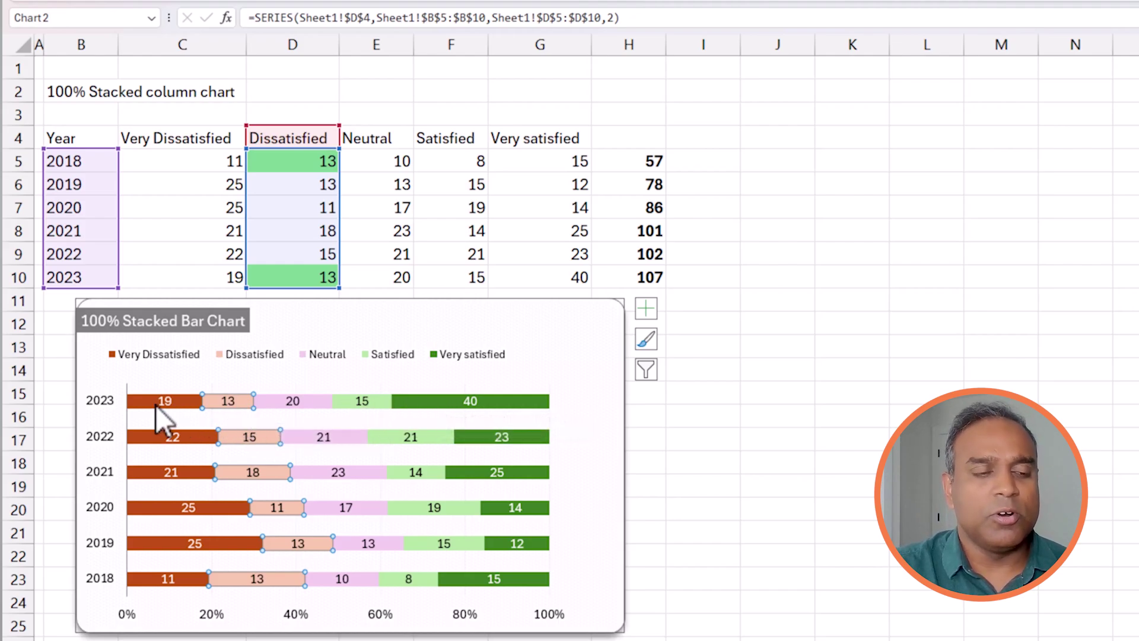
{"action": "mouse_move", "coordinate": [526, 402]}
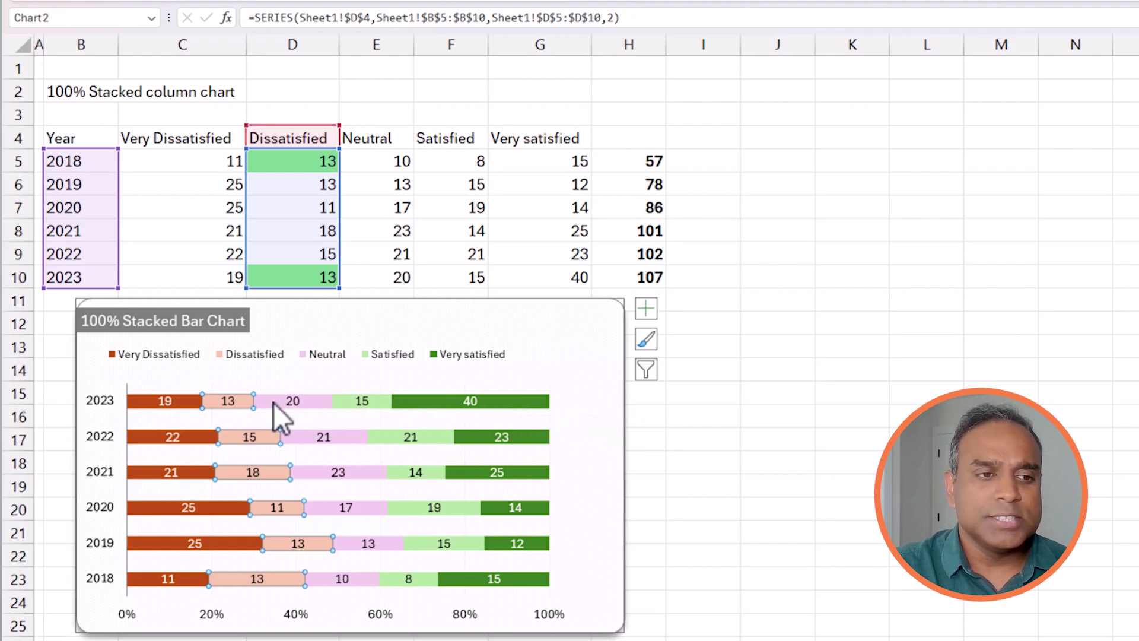
{"action": "left_click", "coordinate": [296, 581]}
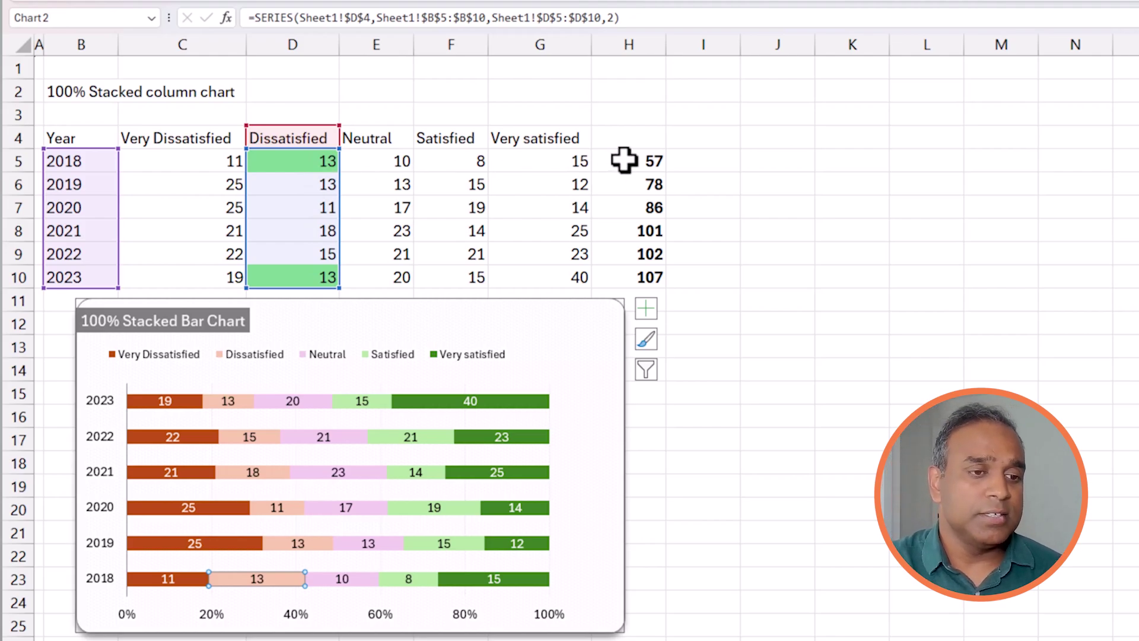
{"action": "left_click", "coordinate": [242, 403]}
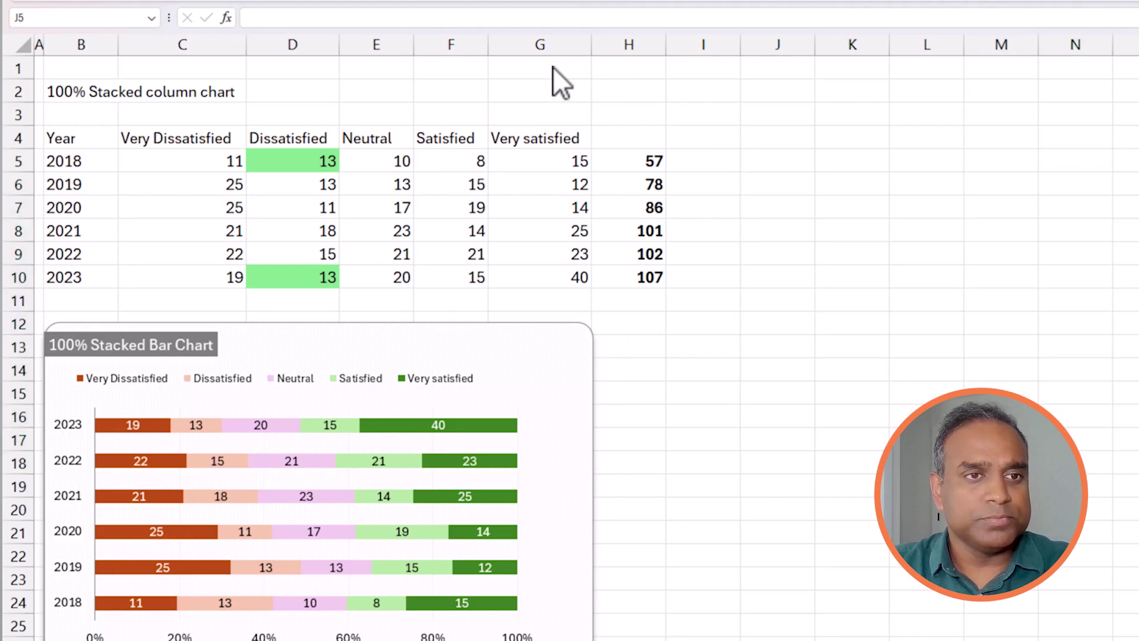
Insert a 2-D 100% Stacked Bar chart from B4:G10 and move it to the empty area beside the row totals
{"action": "mouse_move", "coordinate": [79, 140]}
{"action": "left_mouse_down"}
{"action": "mouse_move", "coordinate": [443, 229]}
{"action": "mouse_move", "coordinate": [528, 279]}
{"action": "left_mouse_up"}
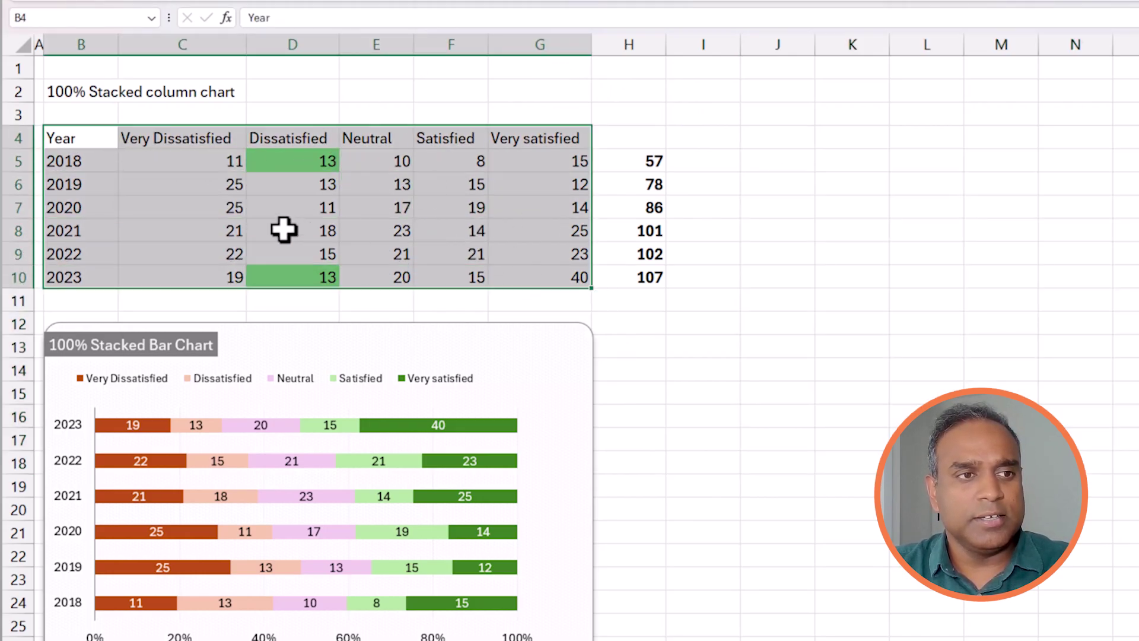
{"action": "left_click_drag", "start_coordinate": [95, 161], "coordinate": [96, 268]}
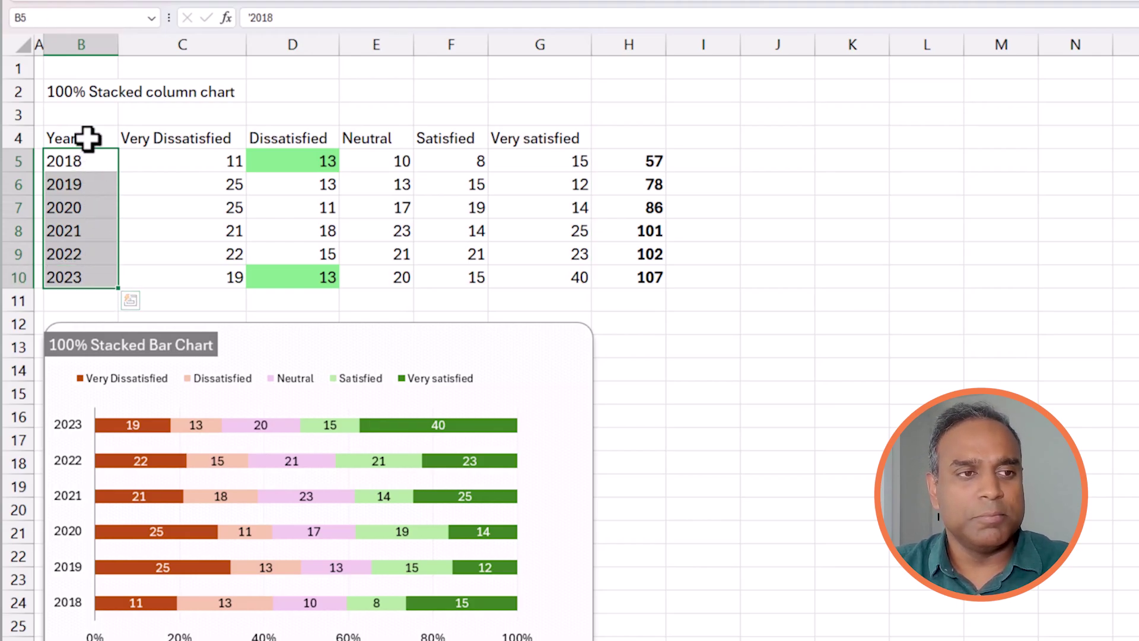
{"action": "left_click_drag", "start_coordinate": [88, 138], "coordinate": [527, 273]}
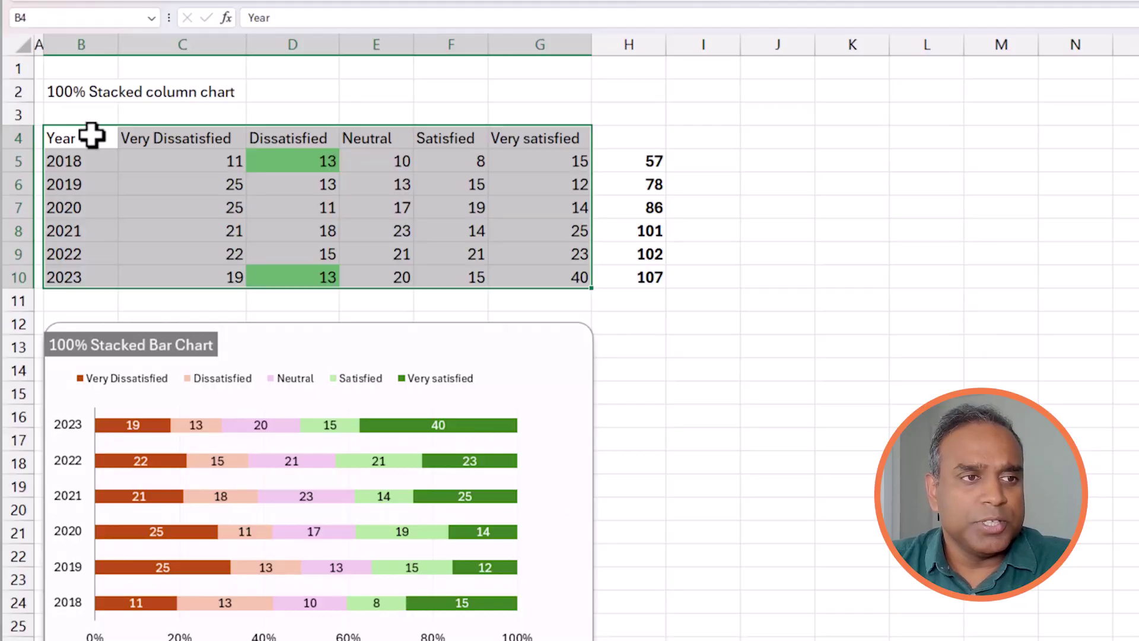
{"action": "left_click_drag", "start_coordinate": [91, 134], "coordinate": [550, 273]}
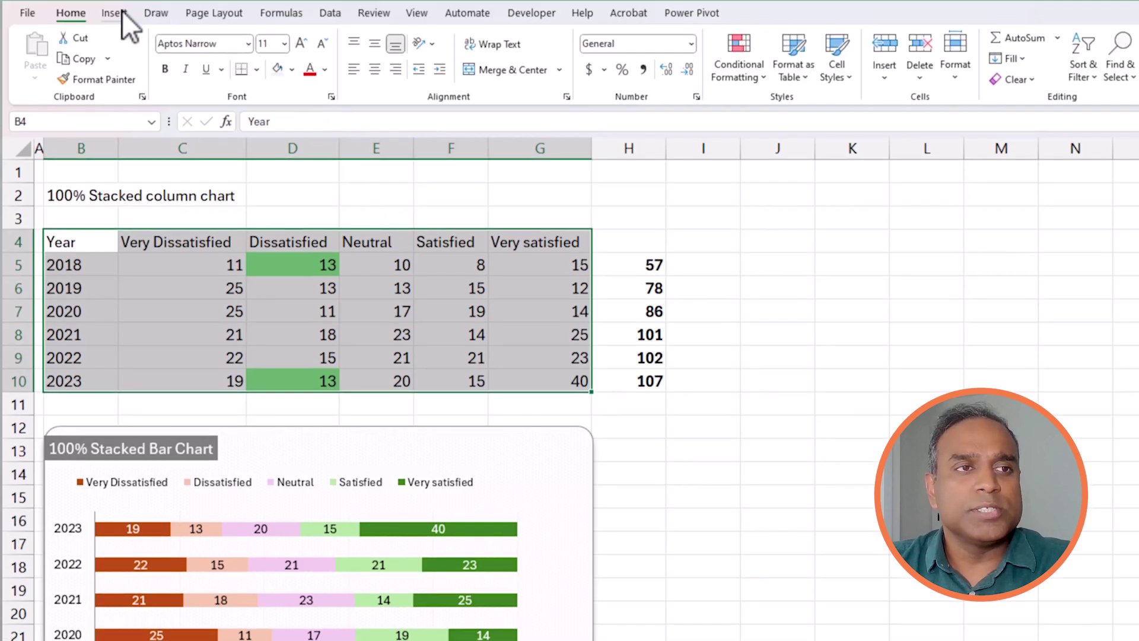
{"action": "left_click", "coordinate": [118, 12]}
{"action": "left_click", "coordinate": [481, 39]}
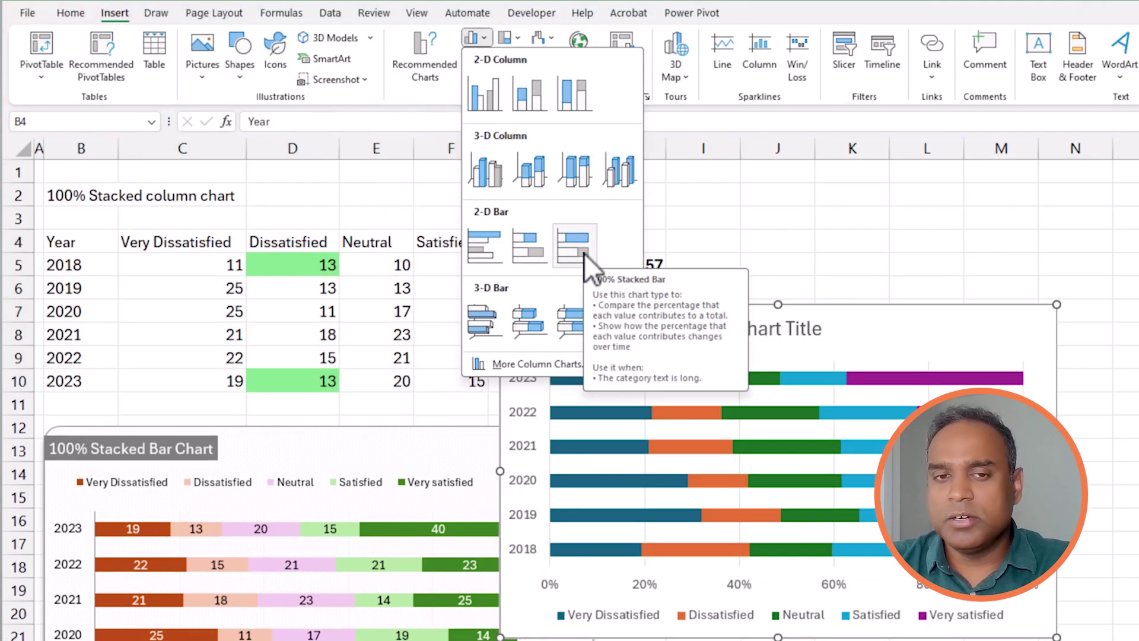
{"action": "left_click", "coordinate": [584, 253]}
{"action": "left_click_drag", "start_coordinate": [597, 178], "coordinate": [806, 98]}
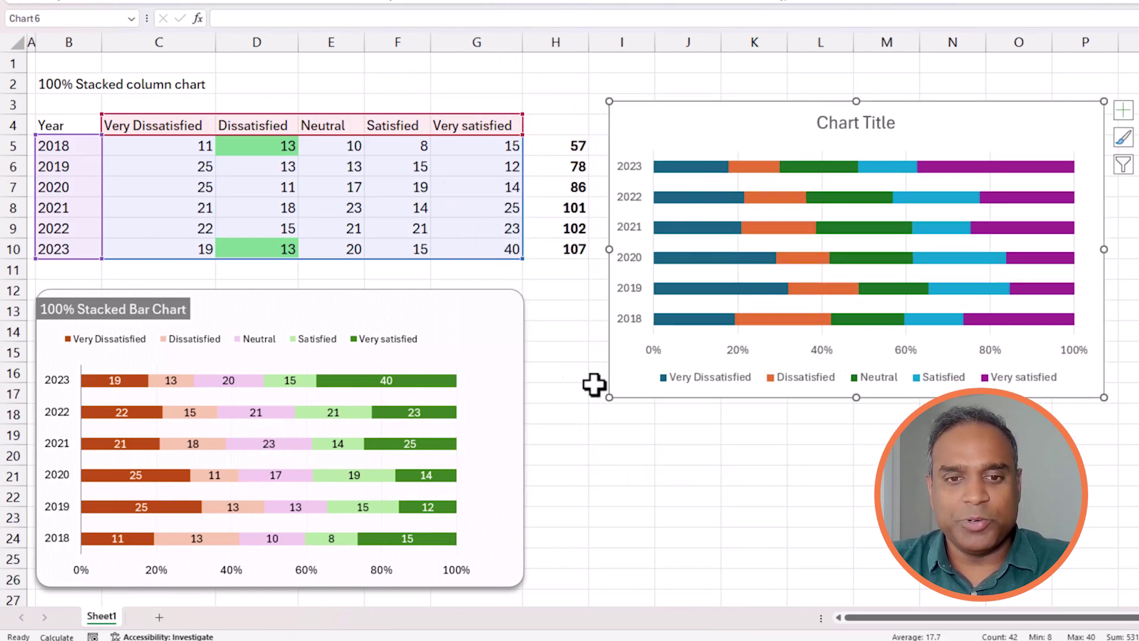
{"action": "left_click_drag", "start_coordinate": [696, 396], "coordinate": [691, 378]}
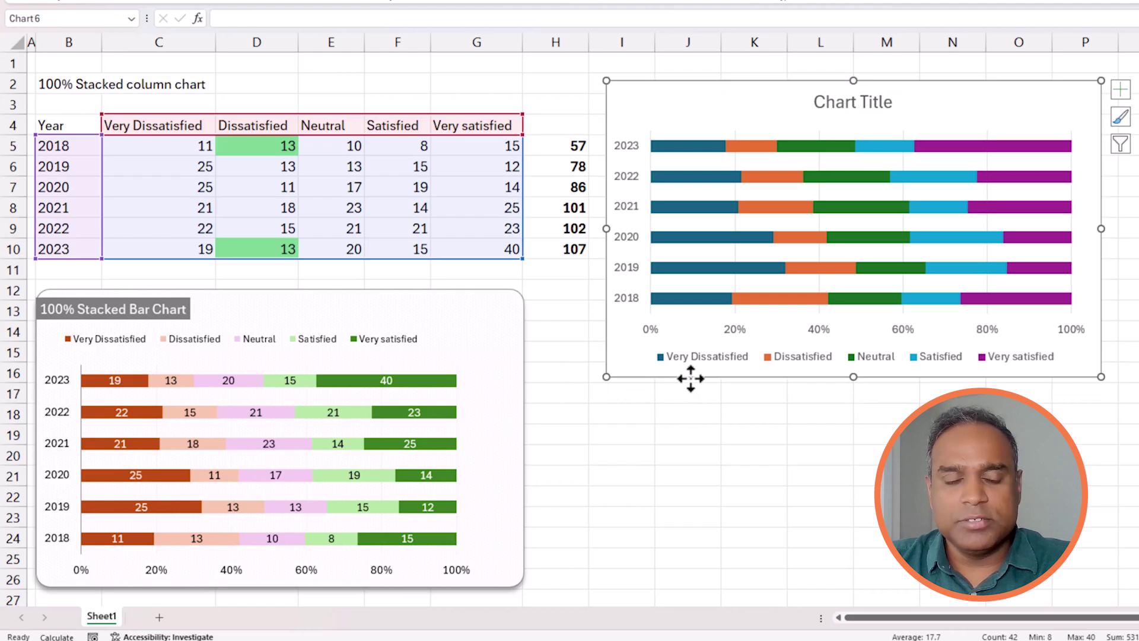
Recolor the new chart with the third Colorful palette, which starts with orange, light blue and green
{"action": "left_click", "coordinate": [1120, 117]}
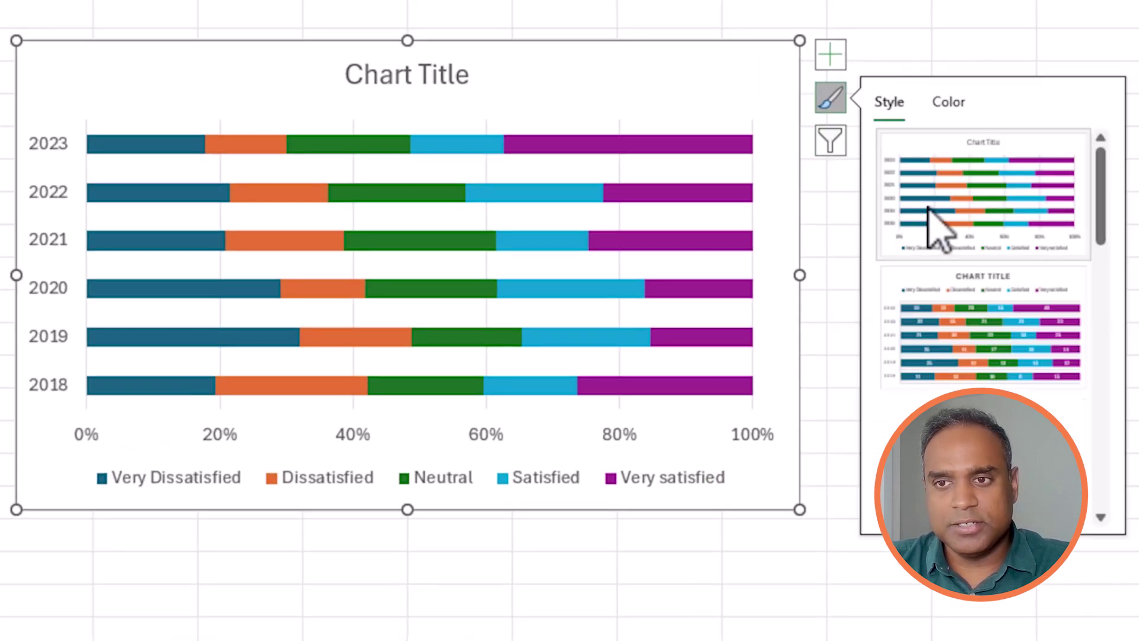
{"action": "left_click", "coordinate": [956, 107]}
{"action": "left_click", "coordinate": [973, 243]}
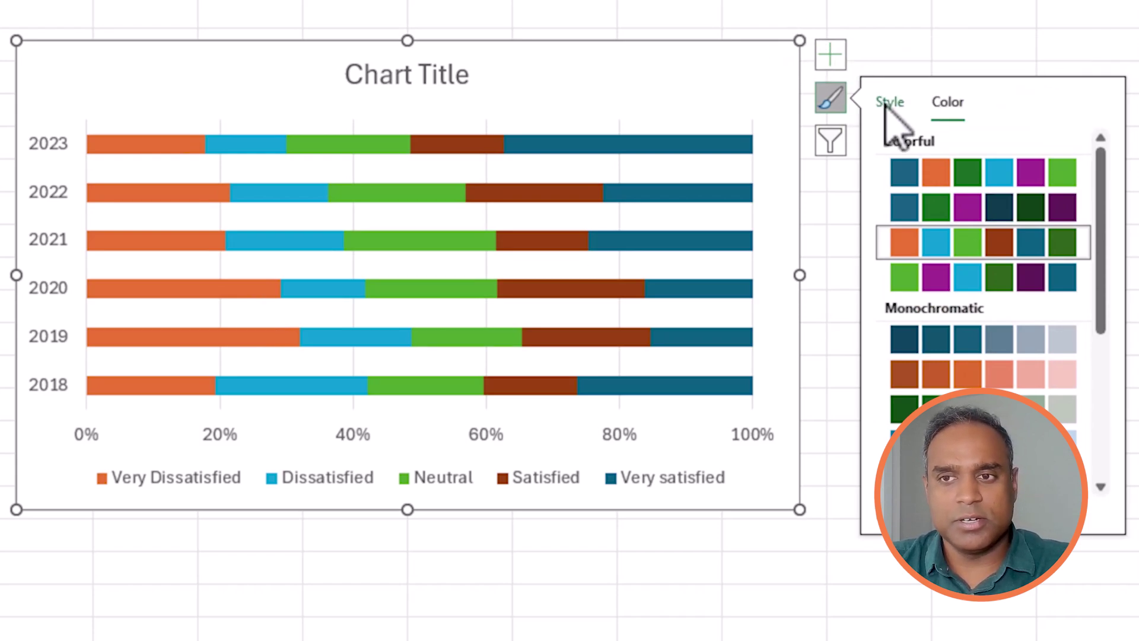
{"action": "left_click", "coordinate": [831, 100]}
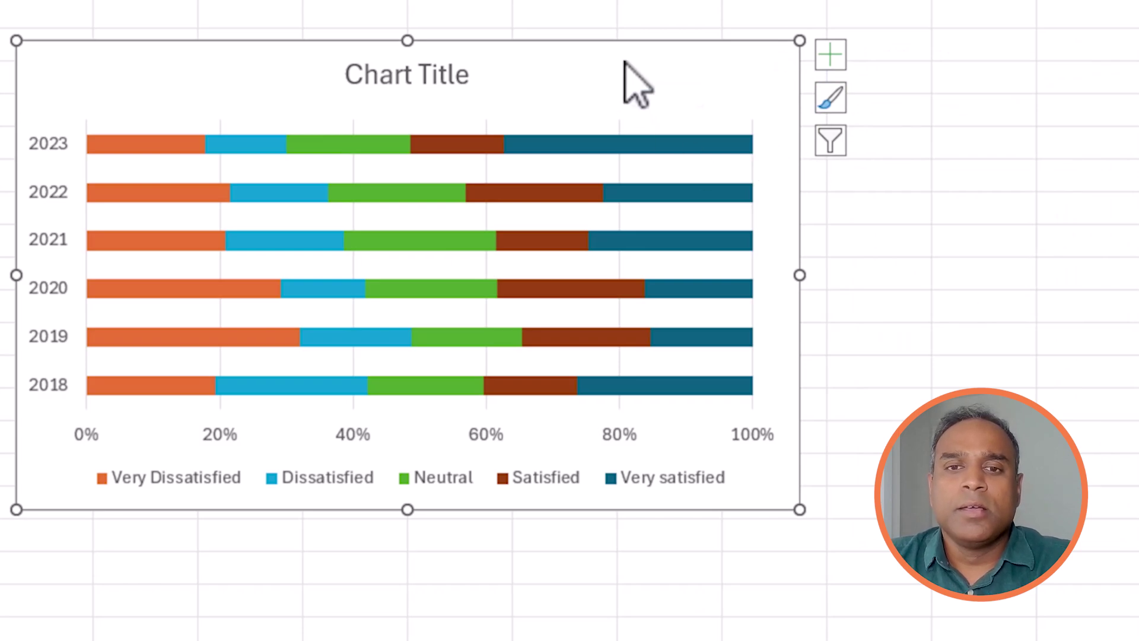
Hide the new chart's title and show it again
{"action": "left_click", "coordinate": [450, 74]}
{"action": "left_click", "coordinate": [452, 78]}
{"action": "key", "text": "ctrl+a"}
{"action": "key", "text": "Escape"}
{"action": "left_click", "coordinate": [831, 54]}
{"action": "left_click", "coordinate": [885, 135]}
{"action": "left_click", "coordinate": [885, 134]}
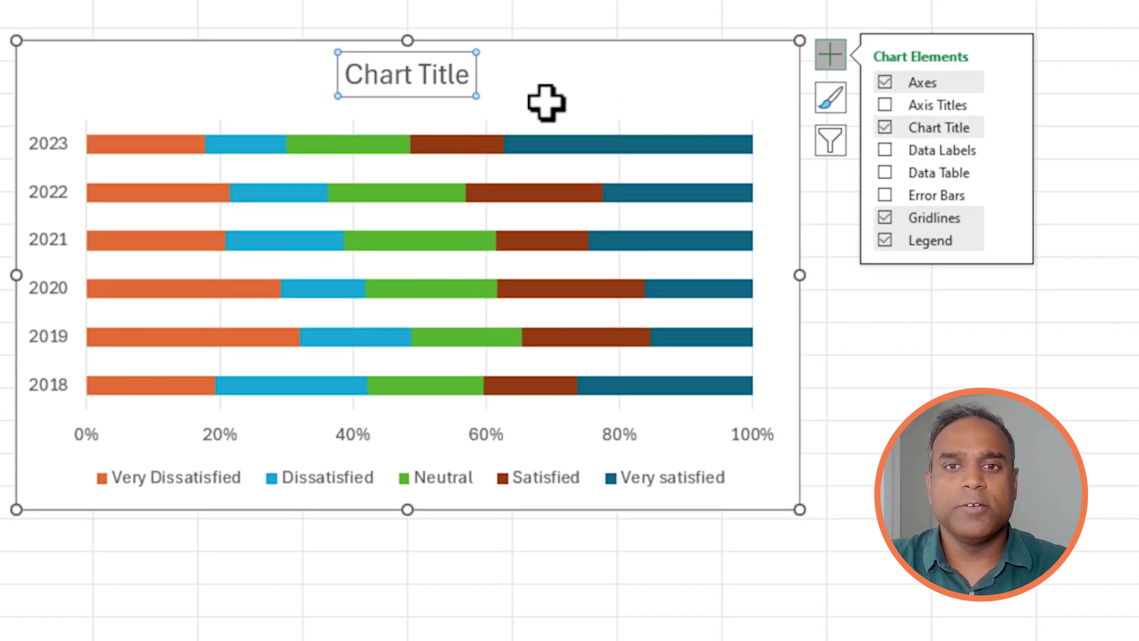
Set the chart title to "Employee Satisfaction Survey - Annual Results"
{"action": "left_click", "coordinate": [452, 81]}
{"action": "left_click", "coordinate": [452, 81]}
{"action": "key", "text": "ctrl+a"}
{"action": "type", "text": "Employee Sa"}
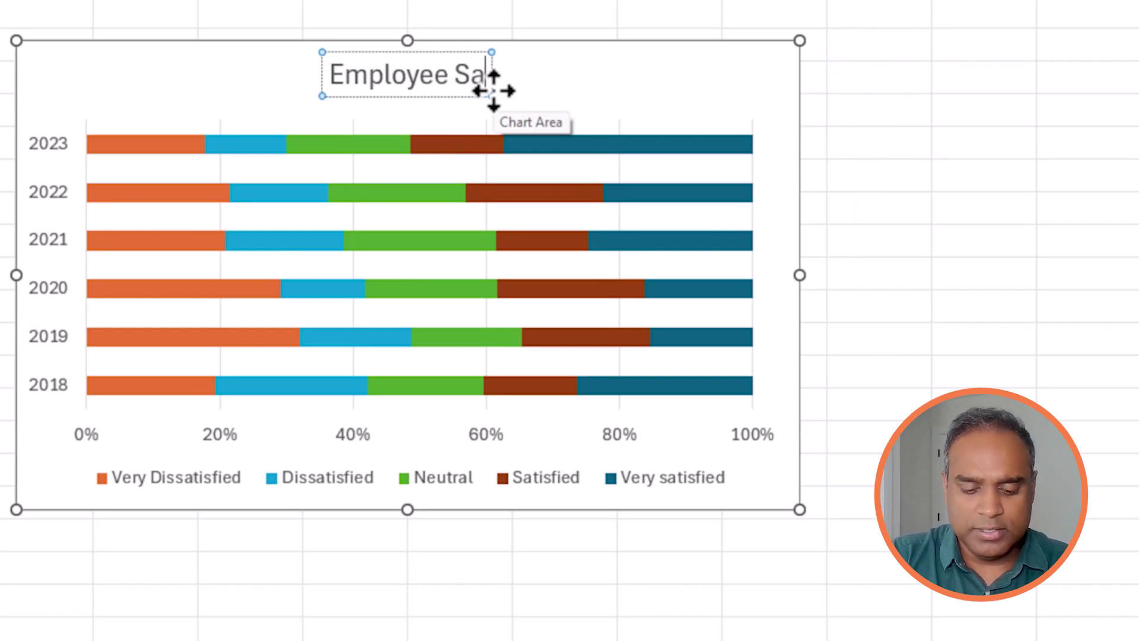
{"action": "type", "text": "tisfaction Sruve"}
{"action": "key", "text": "BackSpace"}
{"action": "key", "text": "BackSpace"}
{"action": "key", "text": "BackSpace"}
{"action": "key", "text": "BackSpace"}
{"action": "type", "text": "urve"}
{"action": "type", "text": "- b"}
{"action": "key", "text": "BackSpace"}
{"action": "type", "text": "Annual Results"}
Style the chart title with a dark gray fill and smaller white text, and place it in the chart's upper-left corner
{"action": "key", "text": "ctrl+a"}
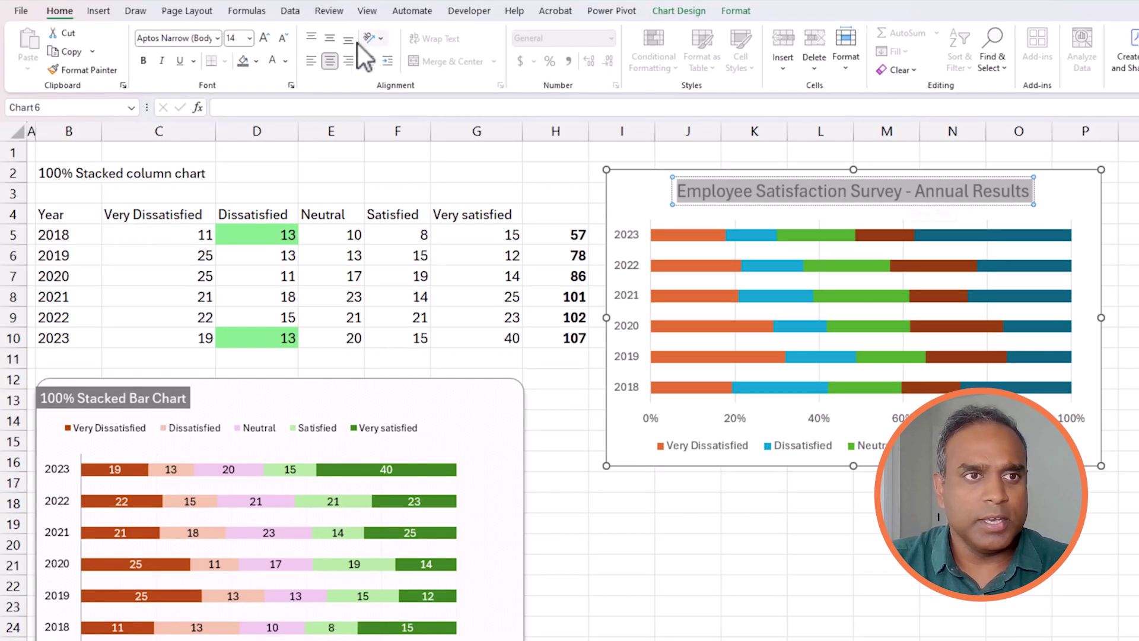
{"action": "left_click", "coordinate": [244, 61]}
{"action": "left_click", "coordinate": [733, 202]}
{"action": "key", "text": "ctrl+a"}
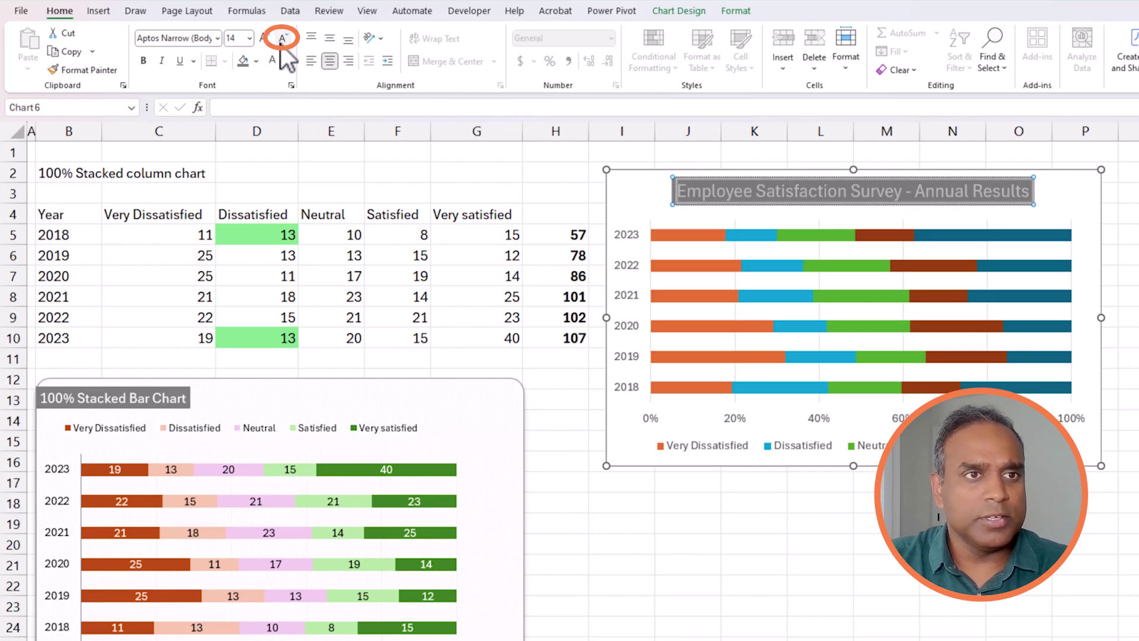
{"action": "left_click", "coordinate": [283, 39]}
{"action": "left_click_drag", "start_coordinate": [752, 199], "coordinate": [660, 201]}
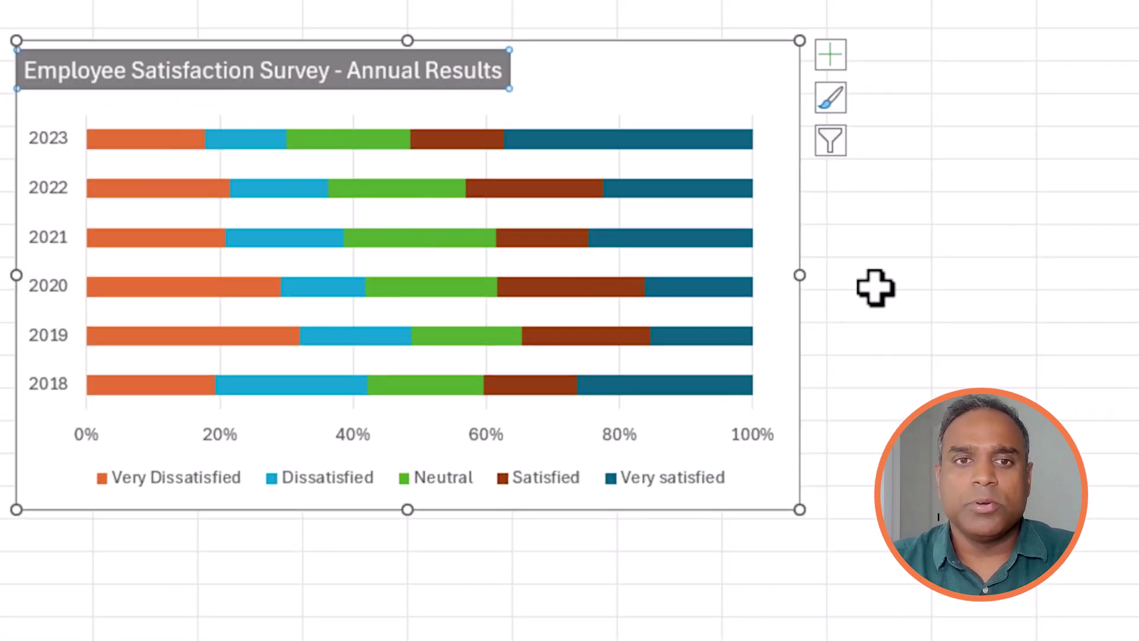
Add axis titles to the chart and set the vertical axis title to "Year"
{"action": "left_click", "coordinate": [830, 56]}
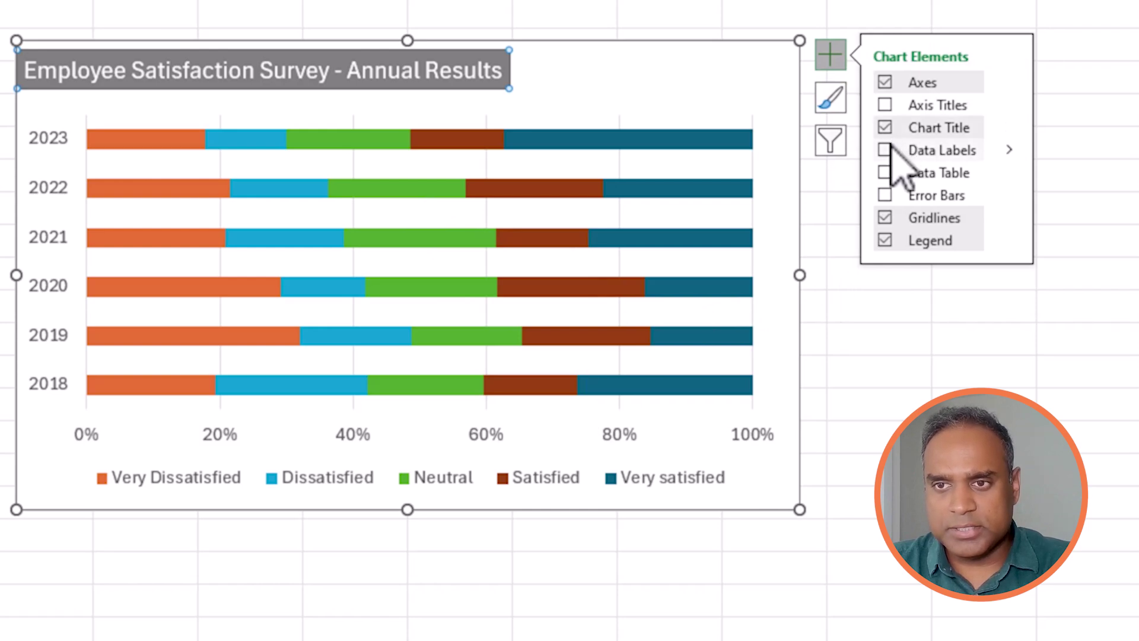
{"action": "left_click", "coordinate": [887, 105]}
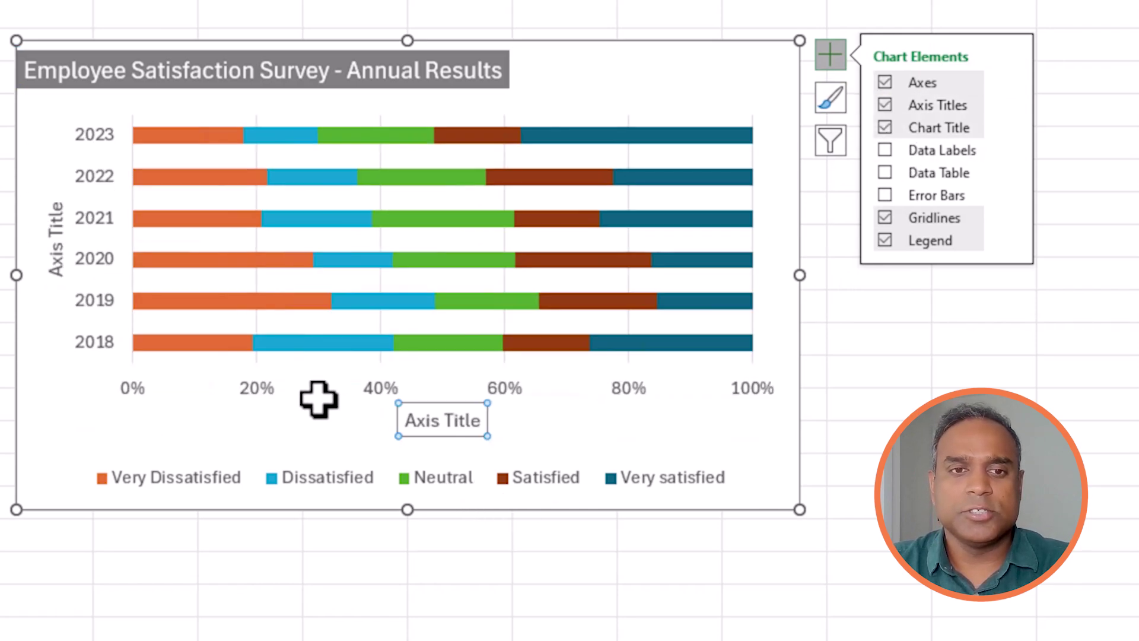
{"action": "left_click", "coordinate": [53, 255]}
{"action": "left_click", "coordinate": [64, 249]}
{"action": "key", "text": "ctrl+a"}
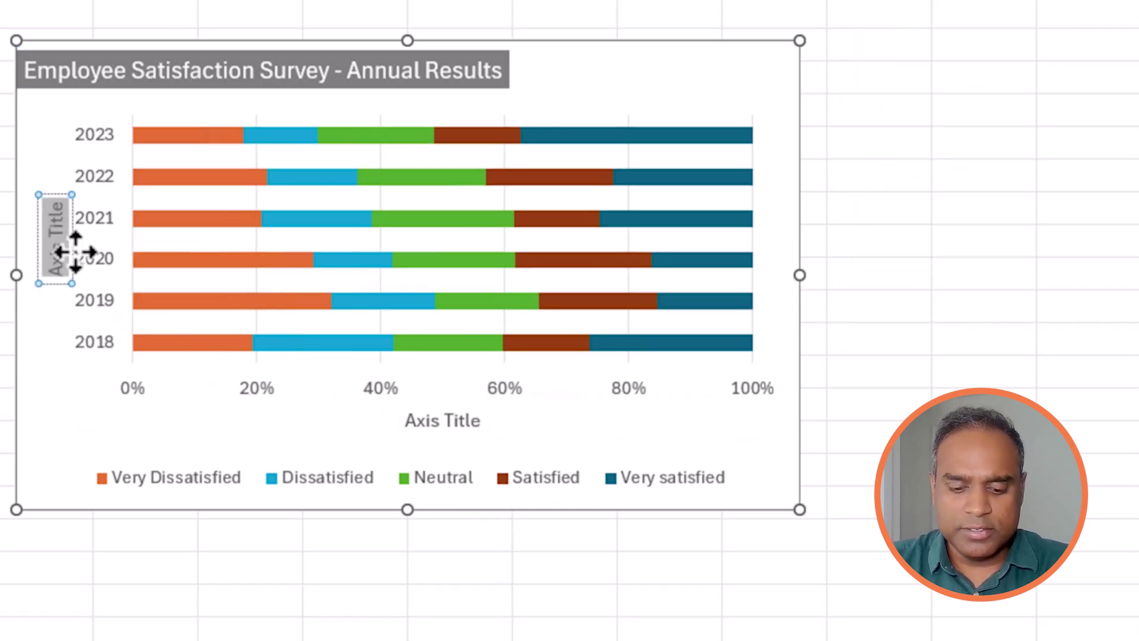
{"action": "type", "text": "Year"}
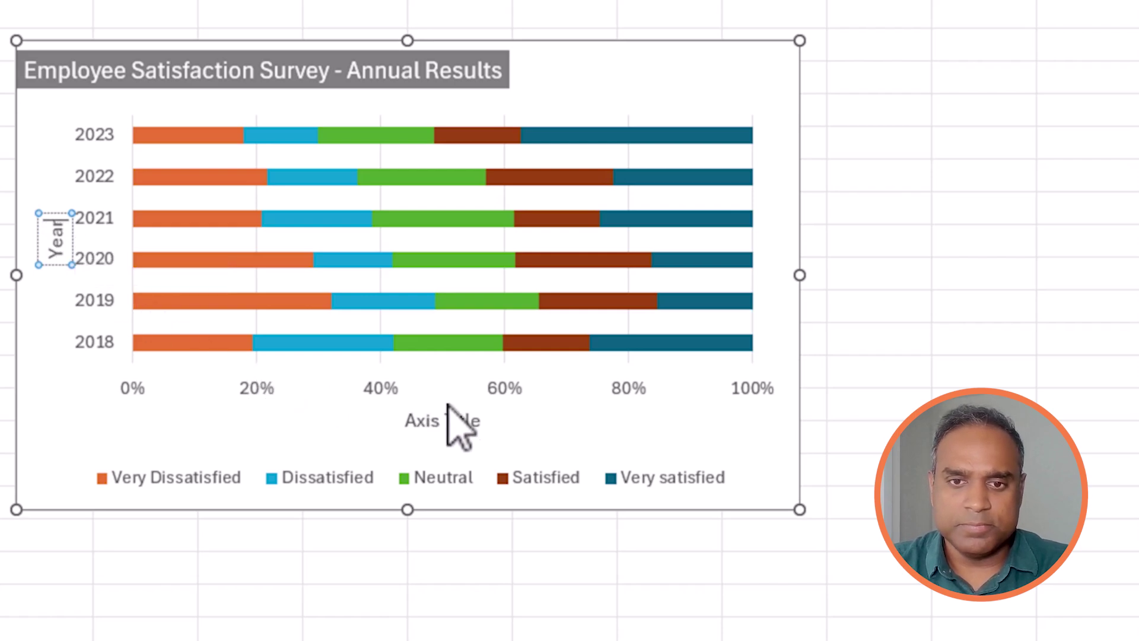
Delete the horizontal axis title placeholder from the chart
{"action": "left_click", "coordinate": [452, 428]}
{"action": "left_click", "coordinate": [452, 429]}
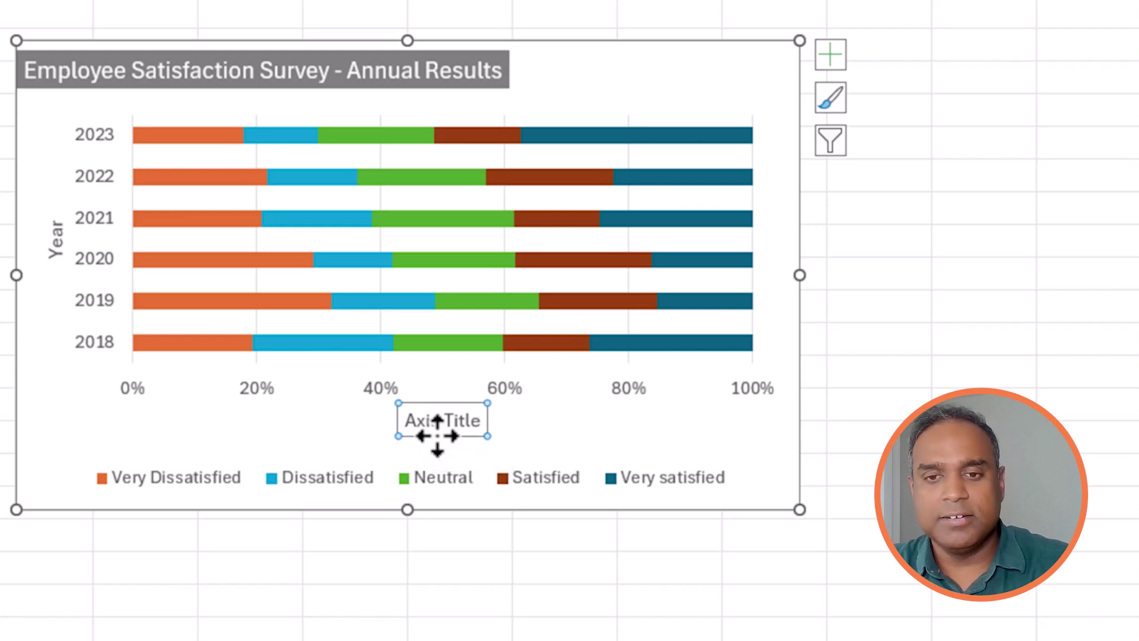
{"action": "key", "text": "Delete"}
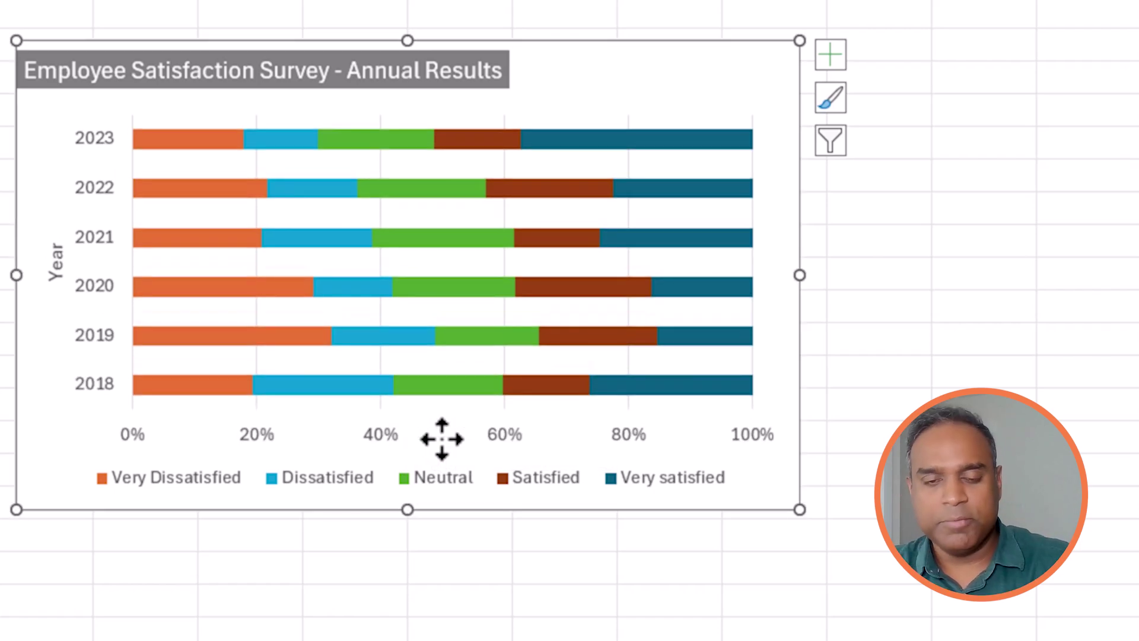
Place the chart legend at the Top position, above the plotted bars
{"action": "left_click", "coordinate": [467, 485]}
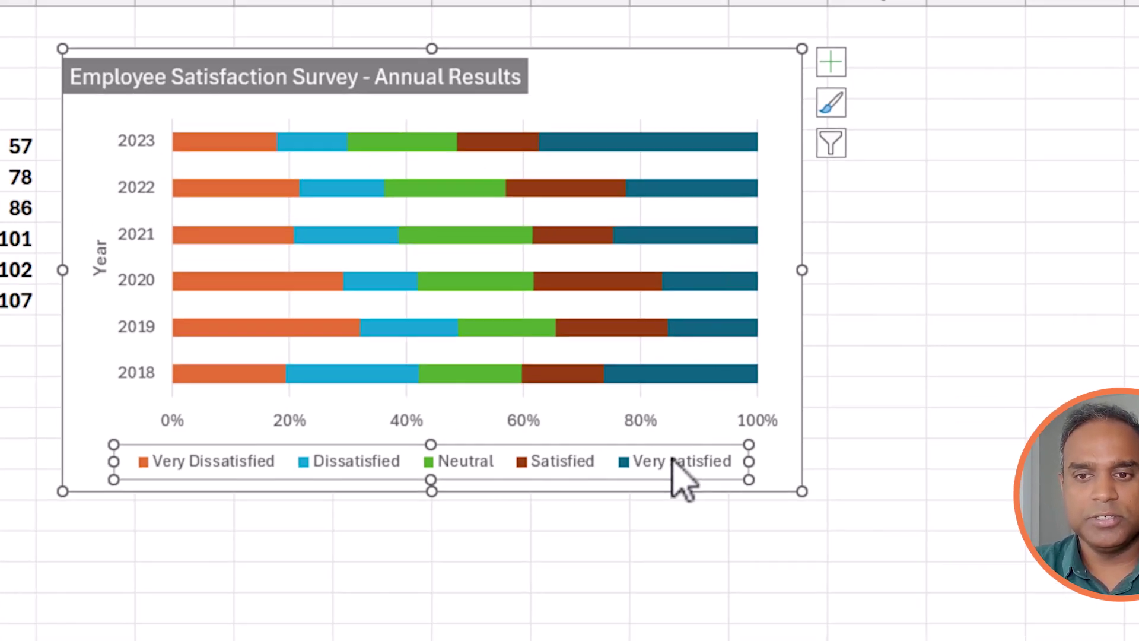
{"action": "right_click", "coordinate": [673, 461]}
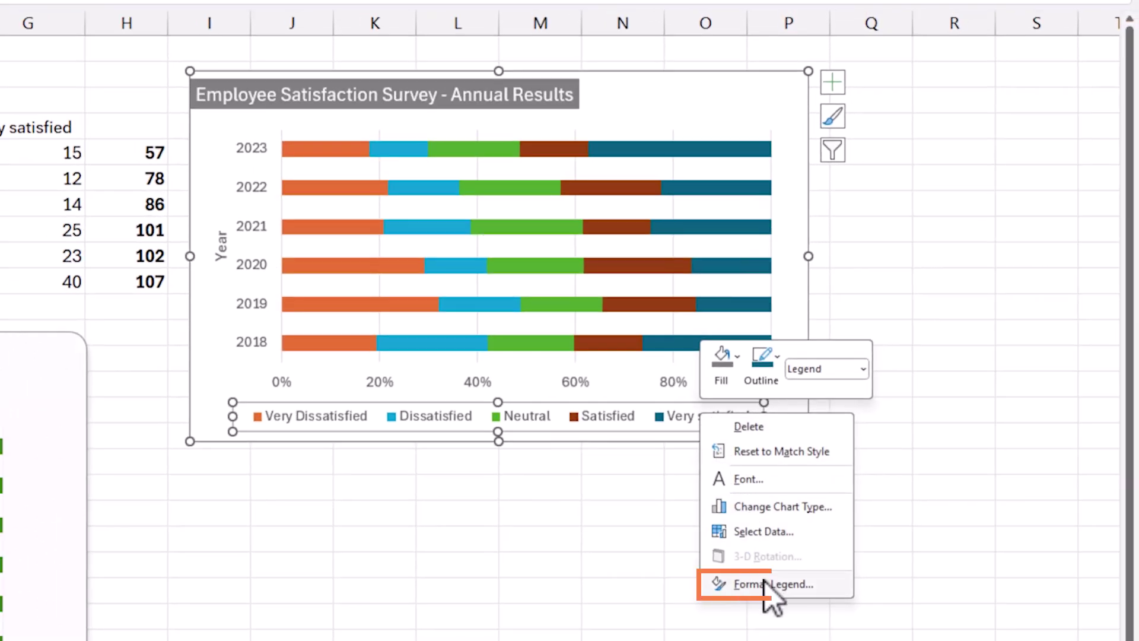
{"action": "left_click", "coordinate": [738, 582]}
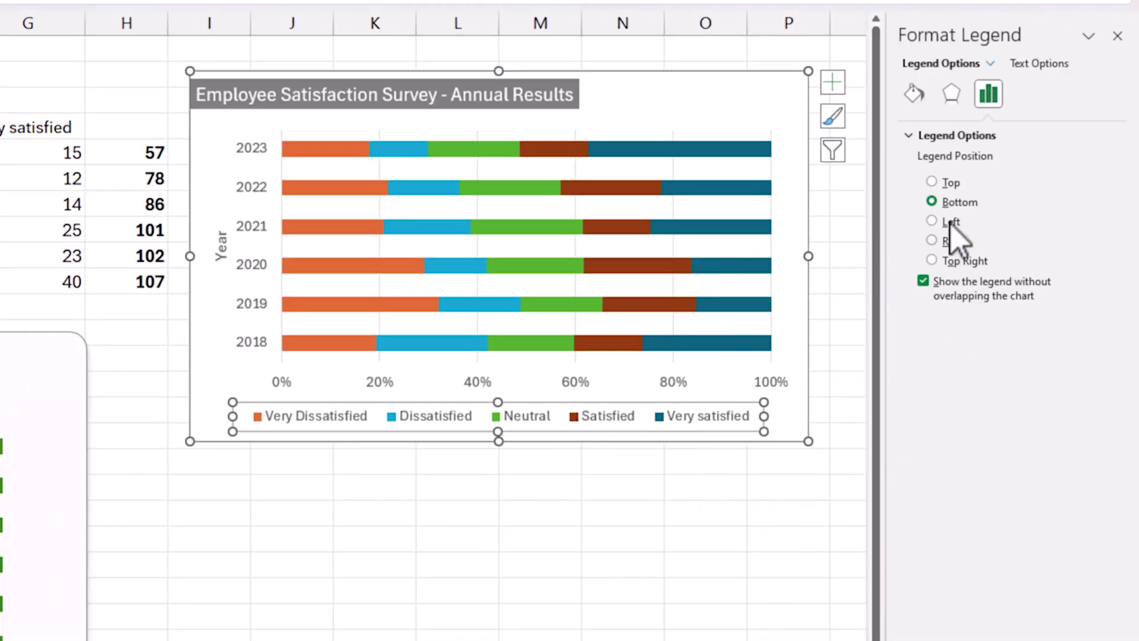
{"action": "left_click", "coordinate": [941, 184]}
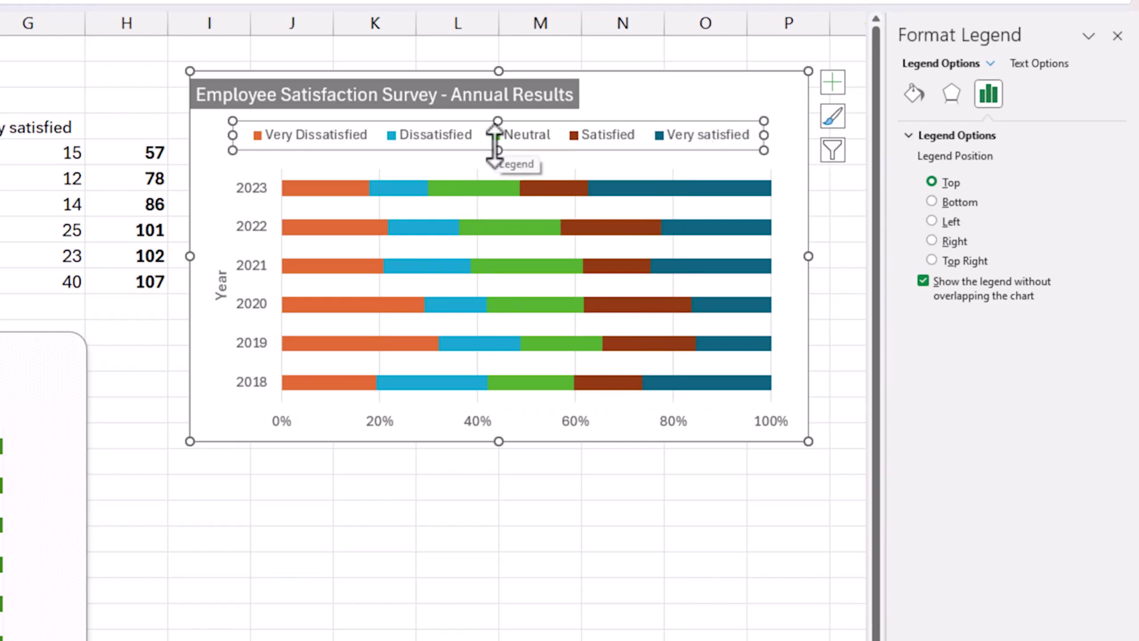
Format the horizontal axis major gridlines as a solid line in a very light gray
{"action": "mouse_move", "coordinate": [497, 178]}
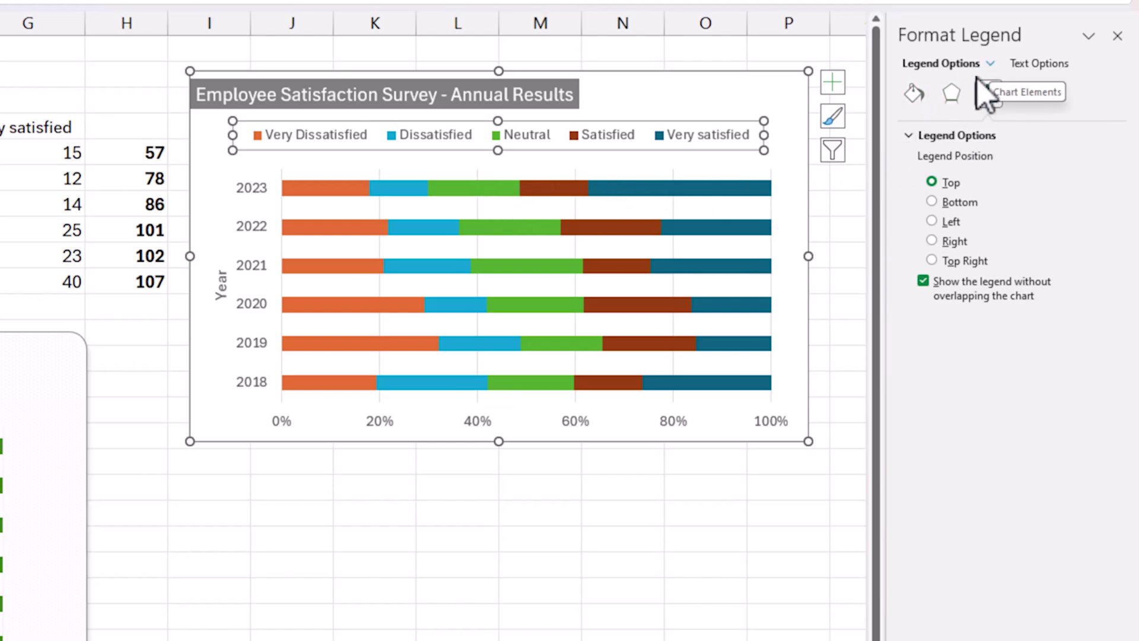
{"action": "left_click", "coordinate": [989, 64]}
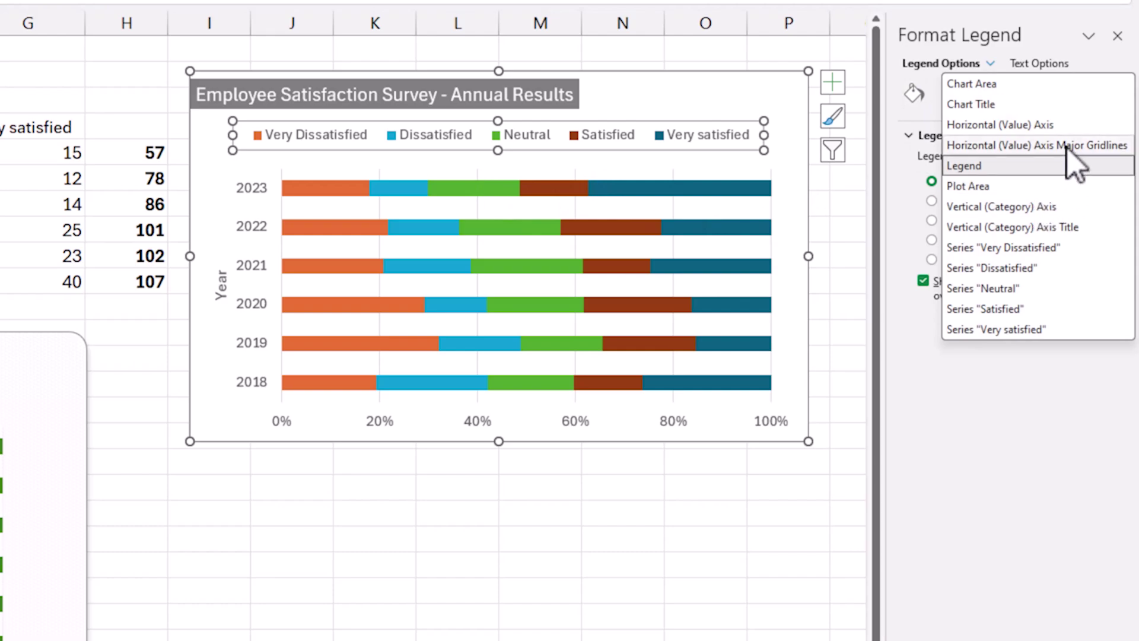
{"action": "left_click", "coordinate": [1086, 146]}
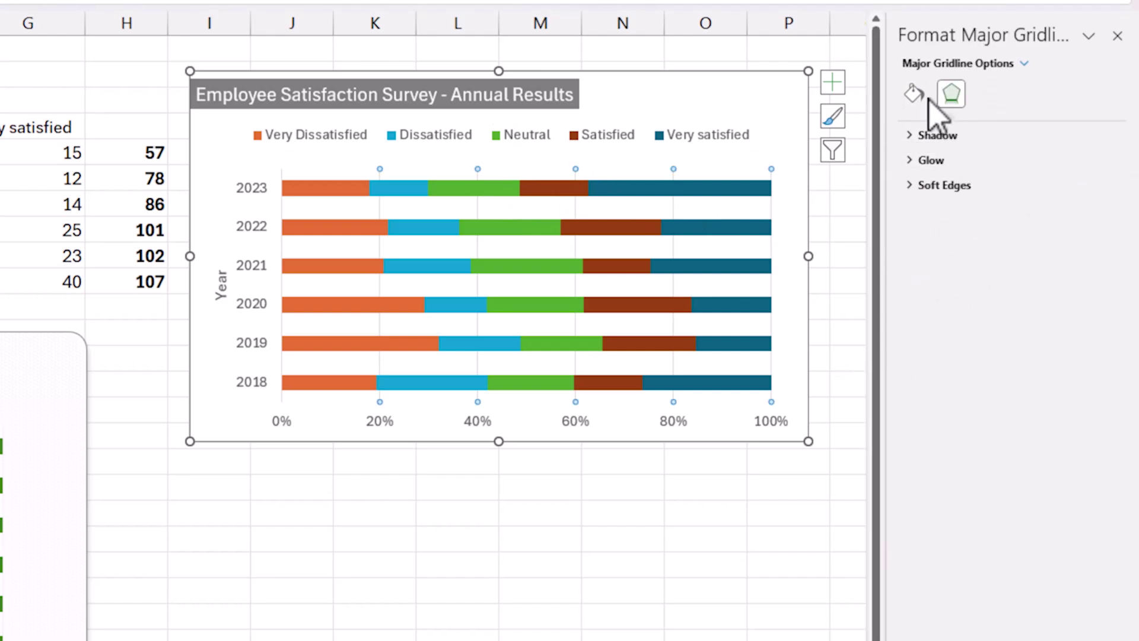
{"action": "left_click", "coordinate": [914, 93]}
{"action": "left_click", "coordinate": [952, 184]}
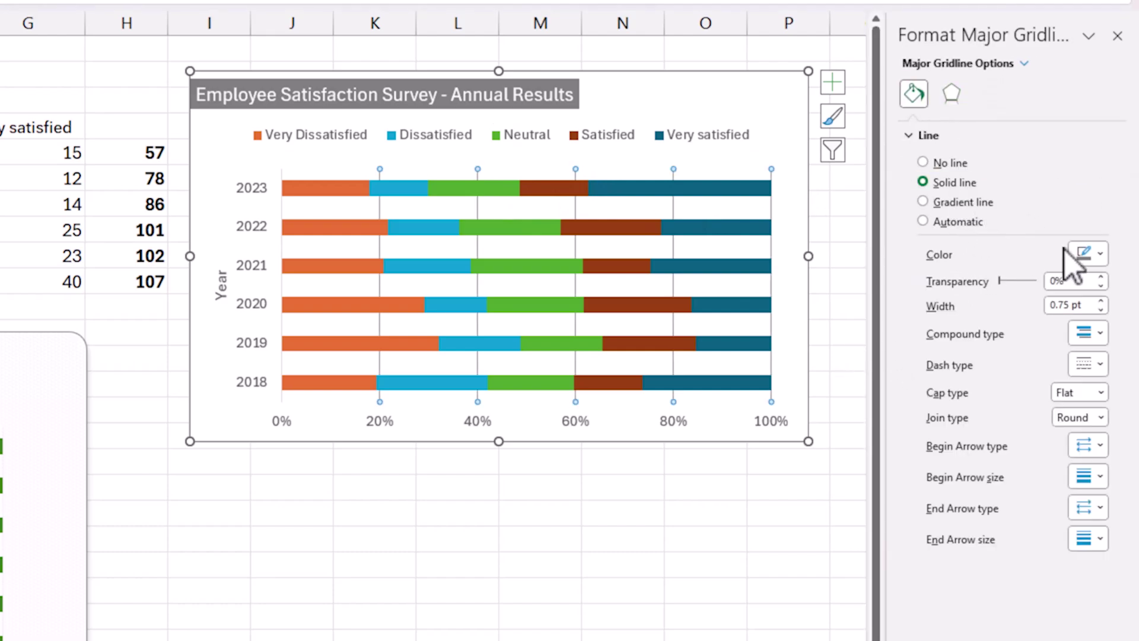
{"action": "left_click", "coordinate": [1088, 254]}
{"action": "left_click", "coordinate": [999, 373]}
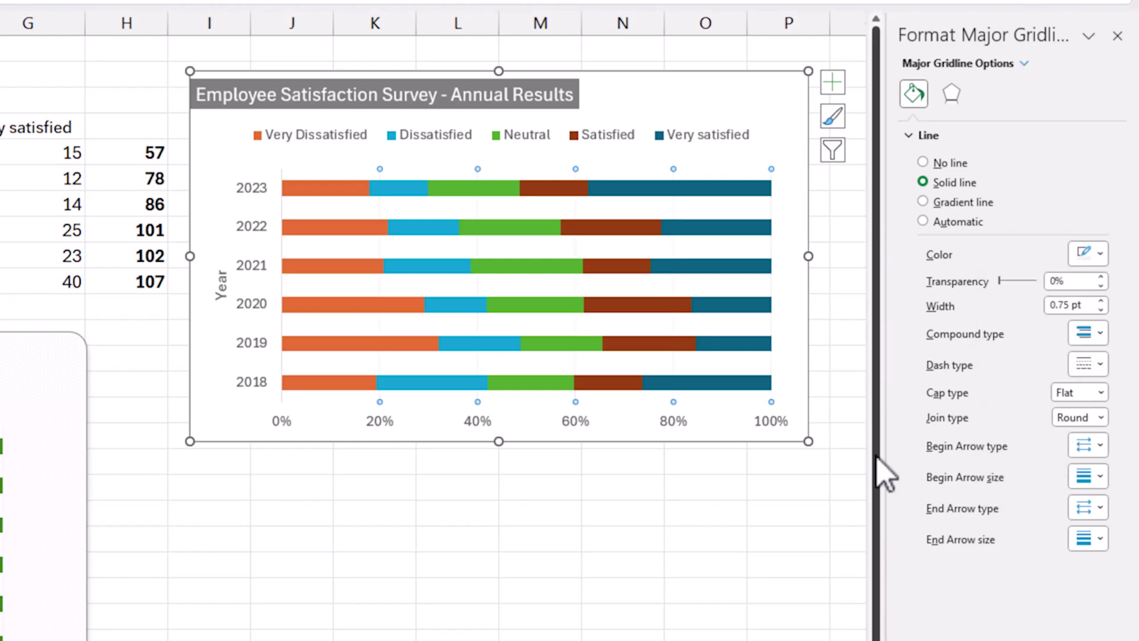
{"action": "left_click", "coordinate": [565, 545]}
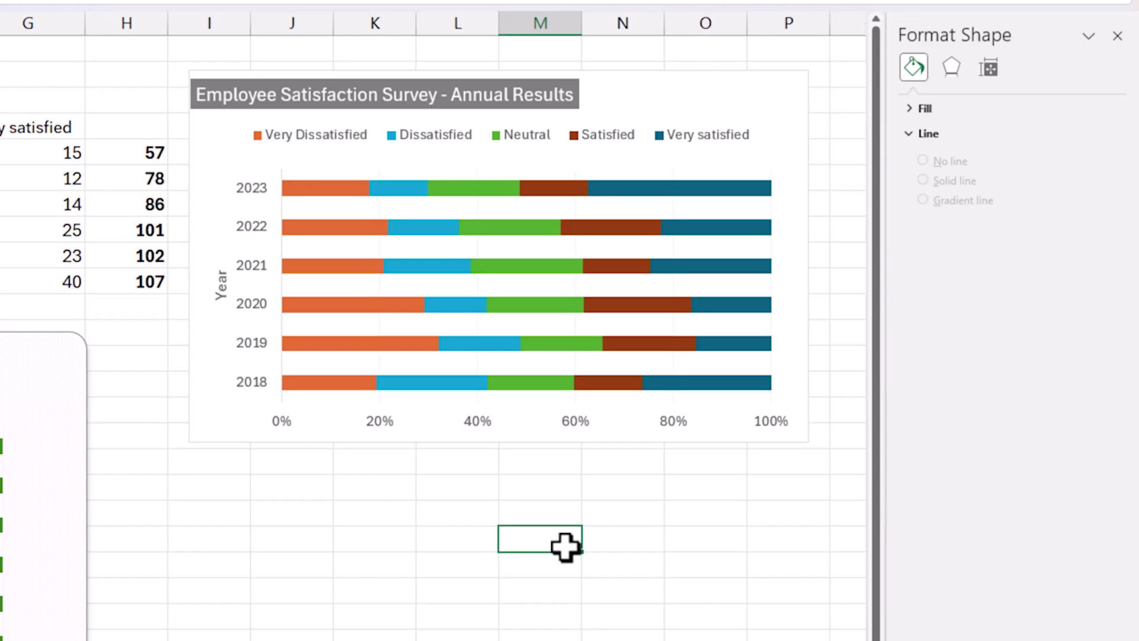
Give the Very Dissatisfied series a solid fill in the lightest blue theme shade
{"action": "mouse_move", "coordinate": [356, 204]}
{"action": "left_click", "coordinate": [359, 189]}
{"action": "left_click", "coordinate": [914, 93]}
{"action": "left_click", "coordinate": [934, 160]}
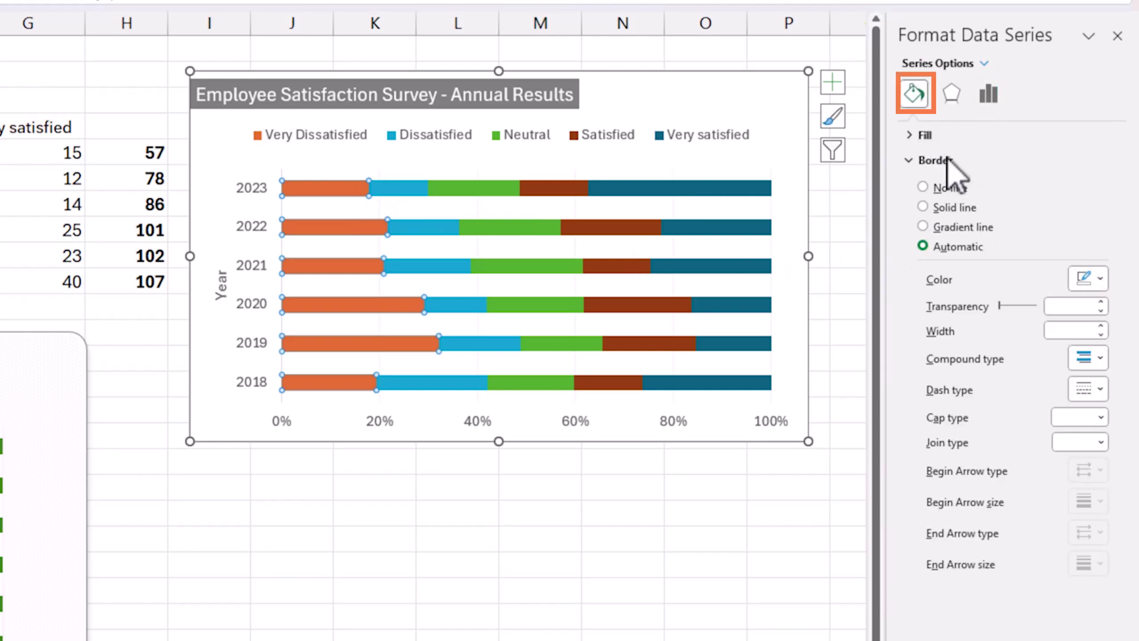
{"action": "left_click", "coordinate": [925, 136]}
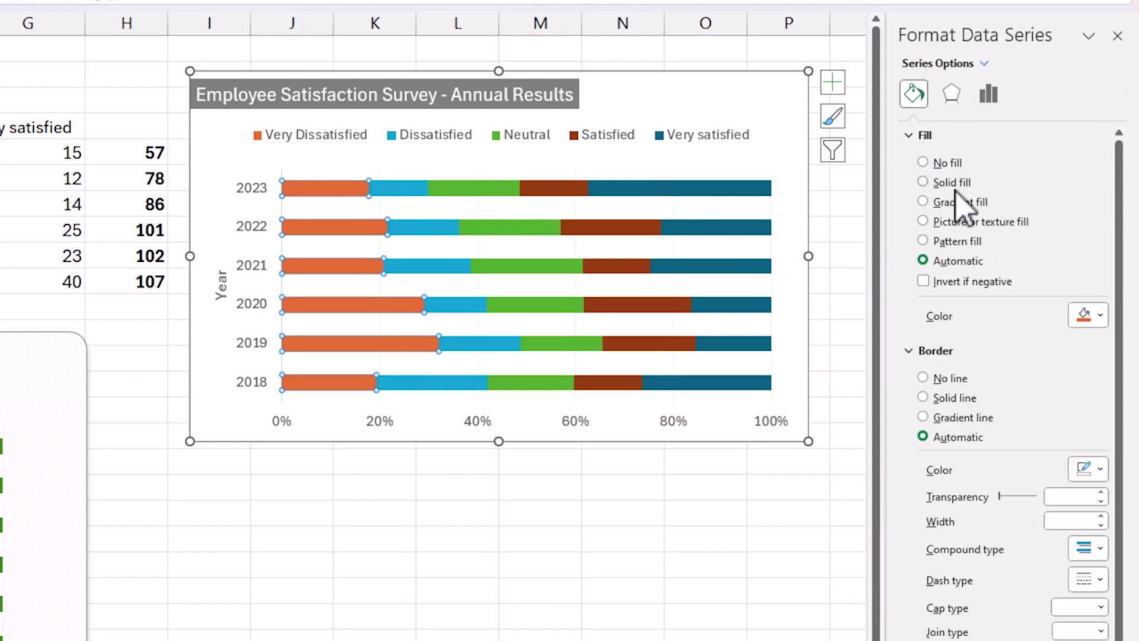
{"action": "left_click", "coordinate": [949, 182]}
{"action": "left_click", "coordinate": [1091, 315]}
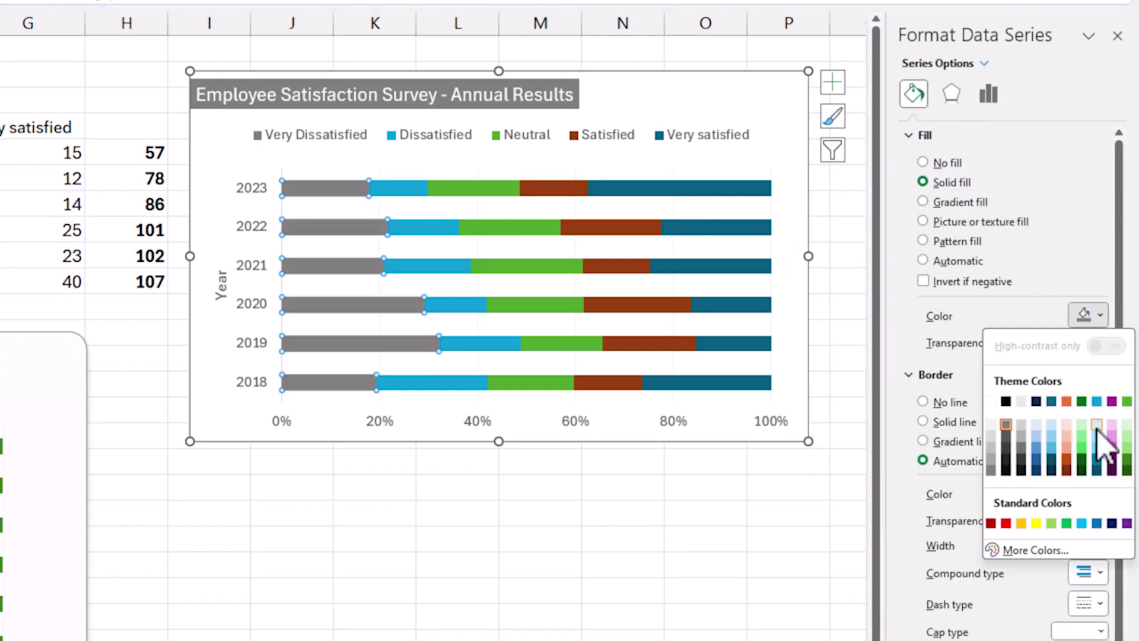
{"action": "left_click", "coordinate": [1097, 426]}
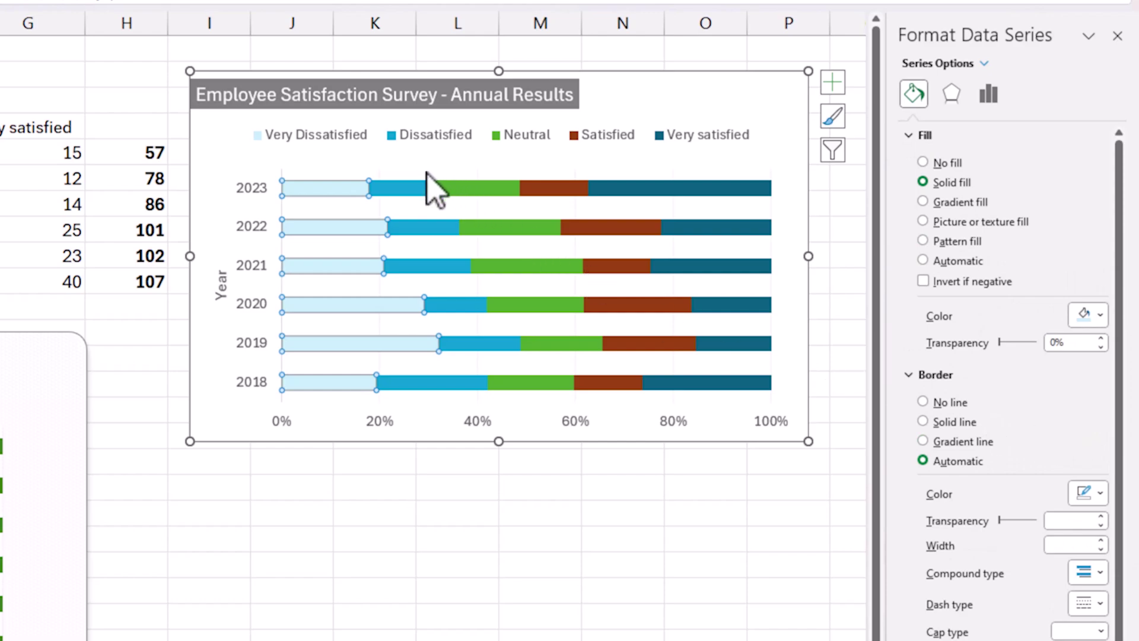
Give the Dissatisfied series a solid fill in a light green theme shade
{"action": "left_click", "coordinate": [983, 63]}
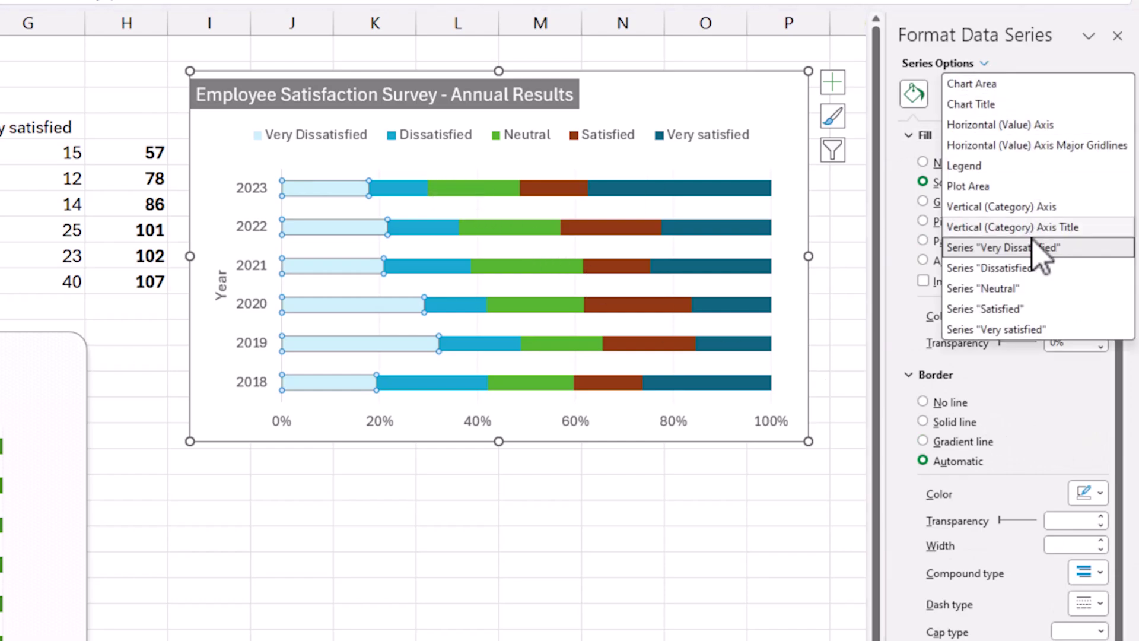
{"action": "left_click", "coordinate": [1008, 268]}
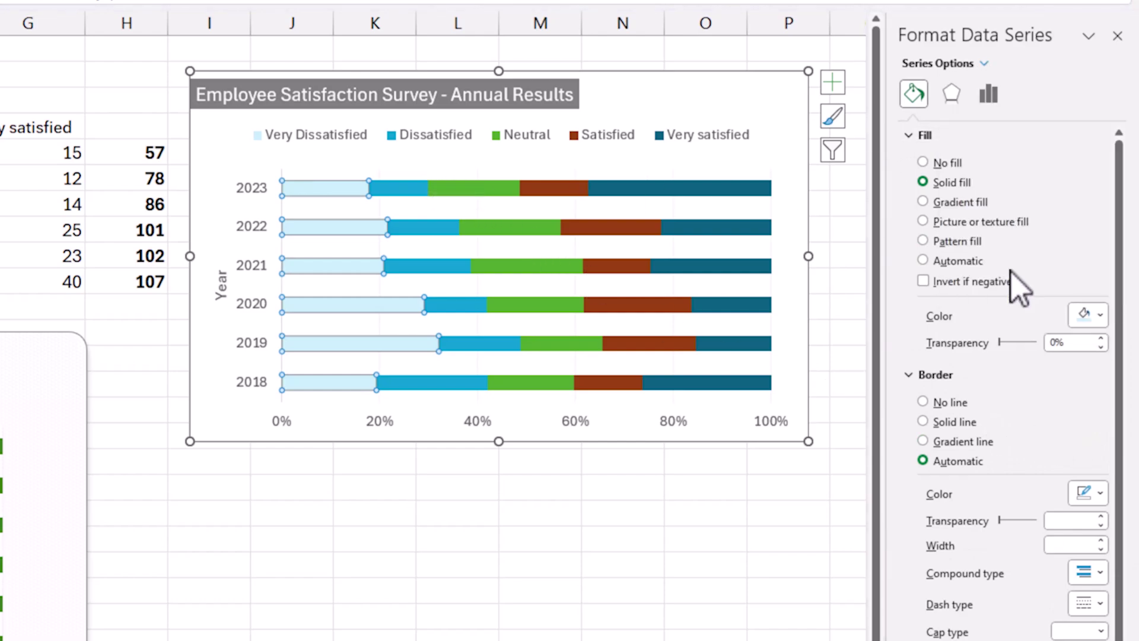
{"action": "left_click", "coordinate": [968, 183]}
{"action": "left_click", "coordinate": [1086, 315]}
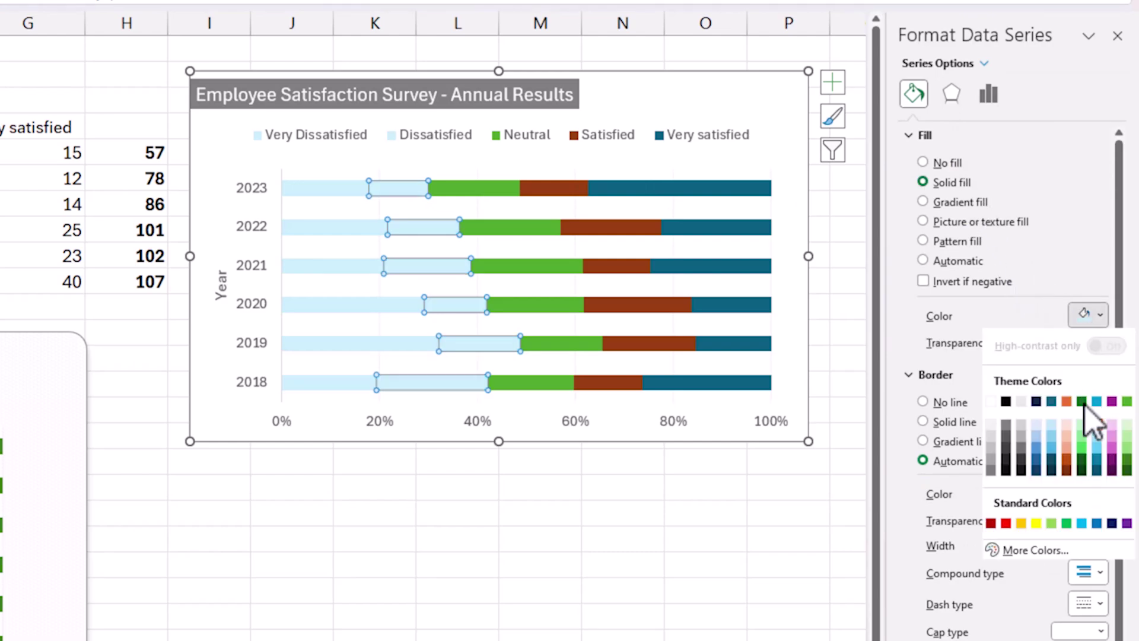
{"action": "left_click", "coordinate": [1081, 437]}
Change the fill color of the Neutral series to light gray
{"action": "left_click", "coordinate": [978, 64]}
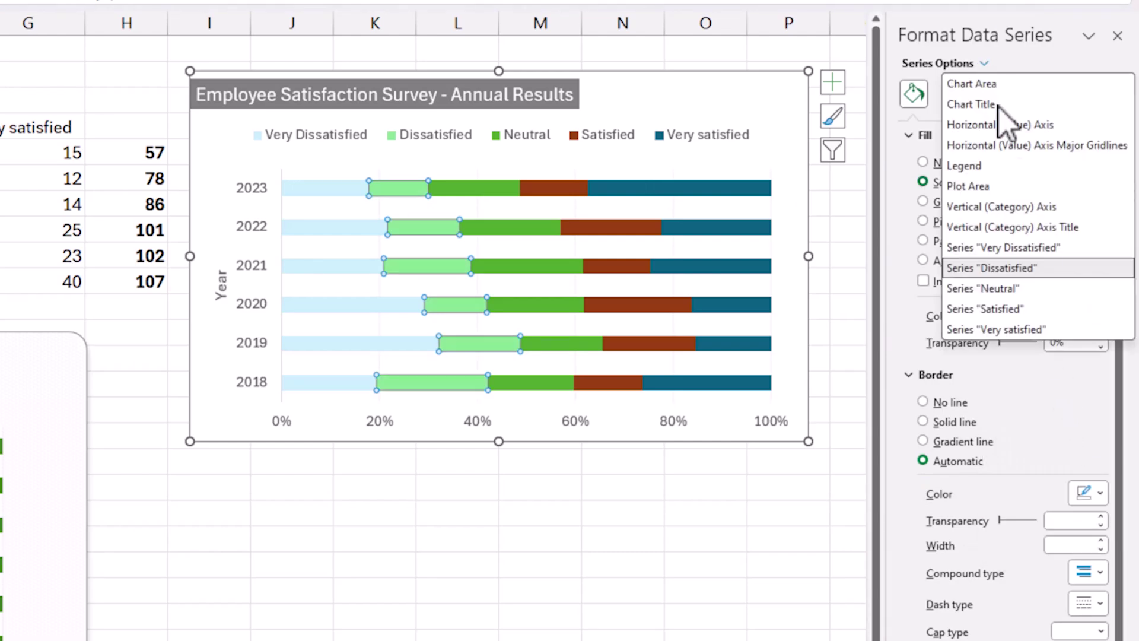
{"action": "left_click", "coordinate": [1038, 289]}
{"action": "left_click", "coordinate": [1090, 315]}
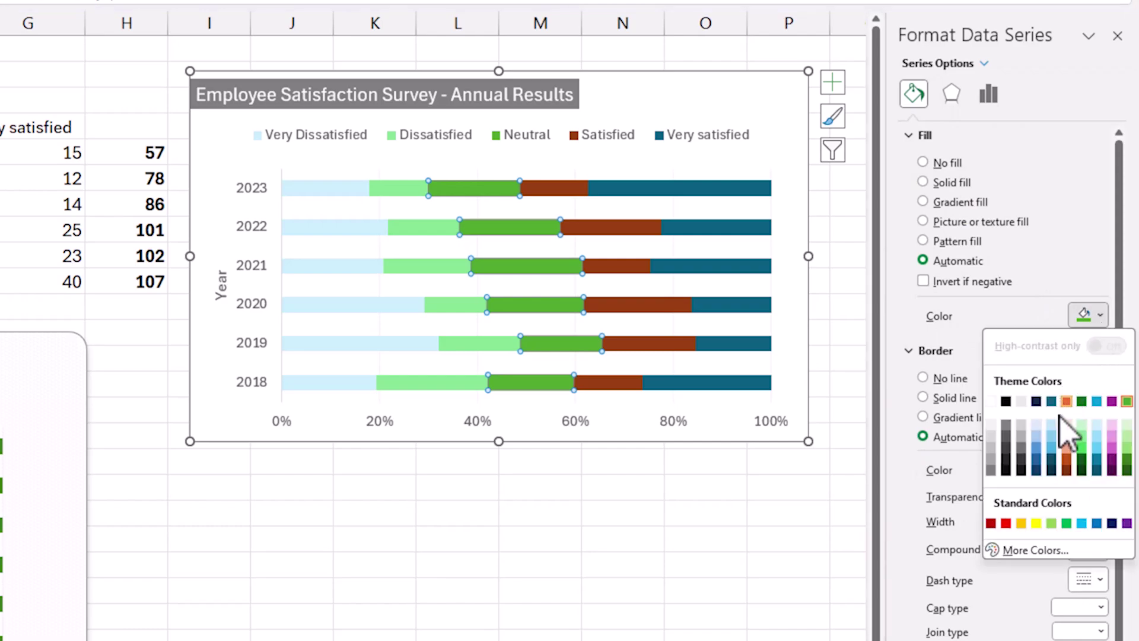
{"action": "left_click", "coordinate": [1021, 425]}
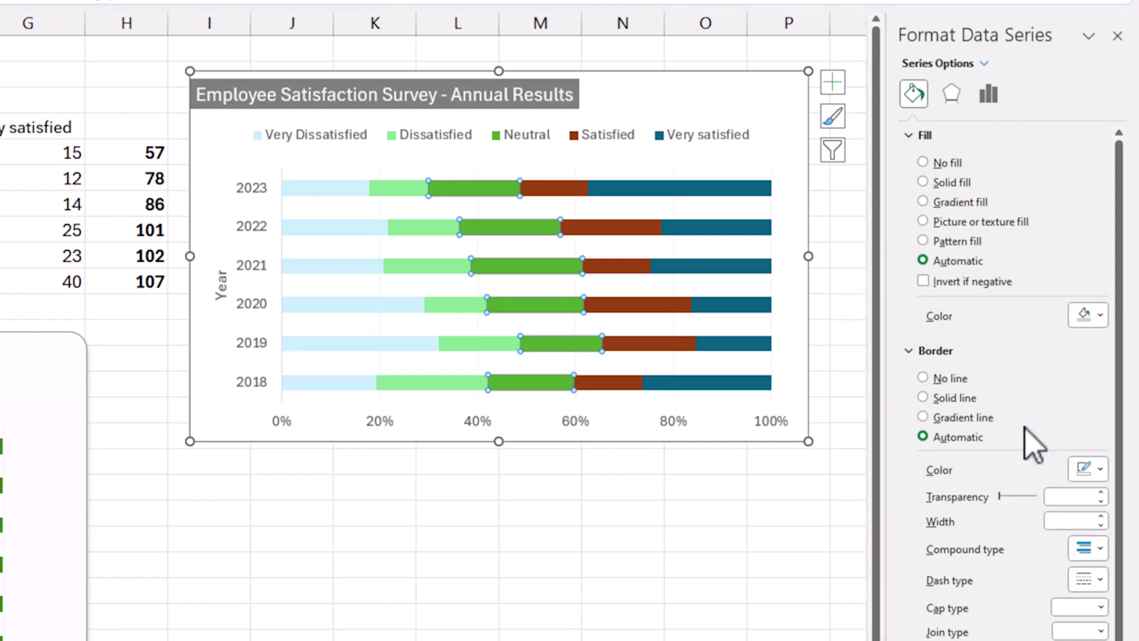
Change the fill color of the Satisfied series to the lightest purple theme shade
{"action": "left_click", "coordinate": [983, 63]}
{"action": "left_click", "coordinate": [1042, 307]}
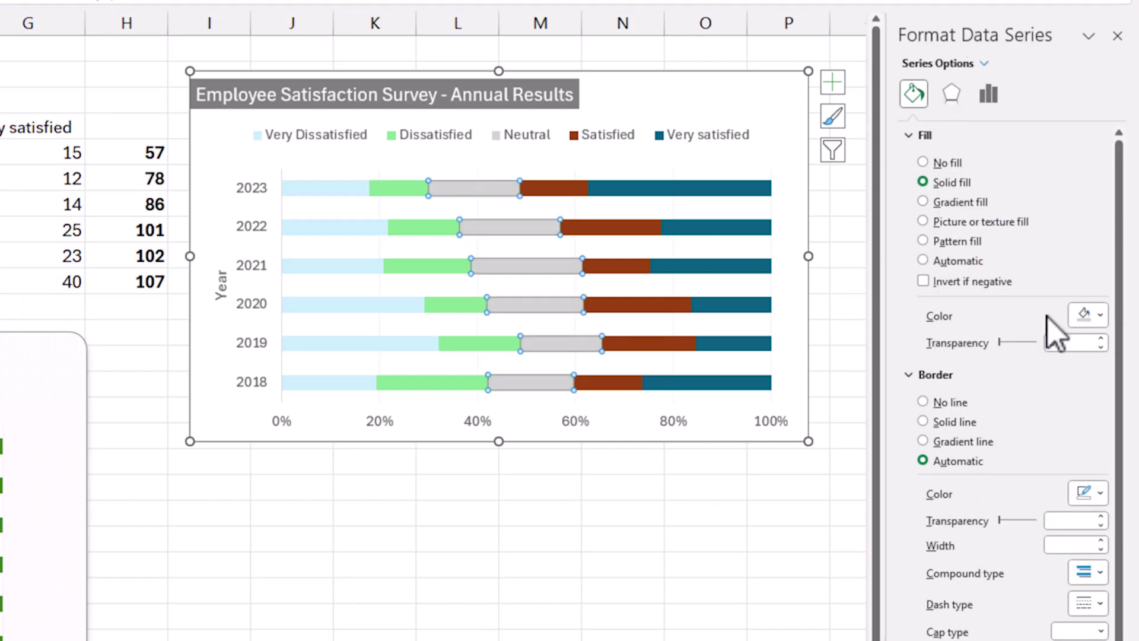
{"action": "left_click", "coordinate": [1096, 316]}
{"action": "left_click", "coordinate": [1112, 424]}
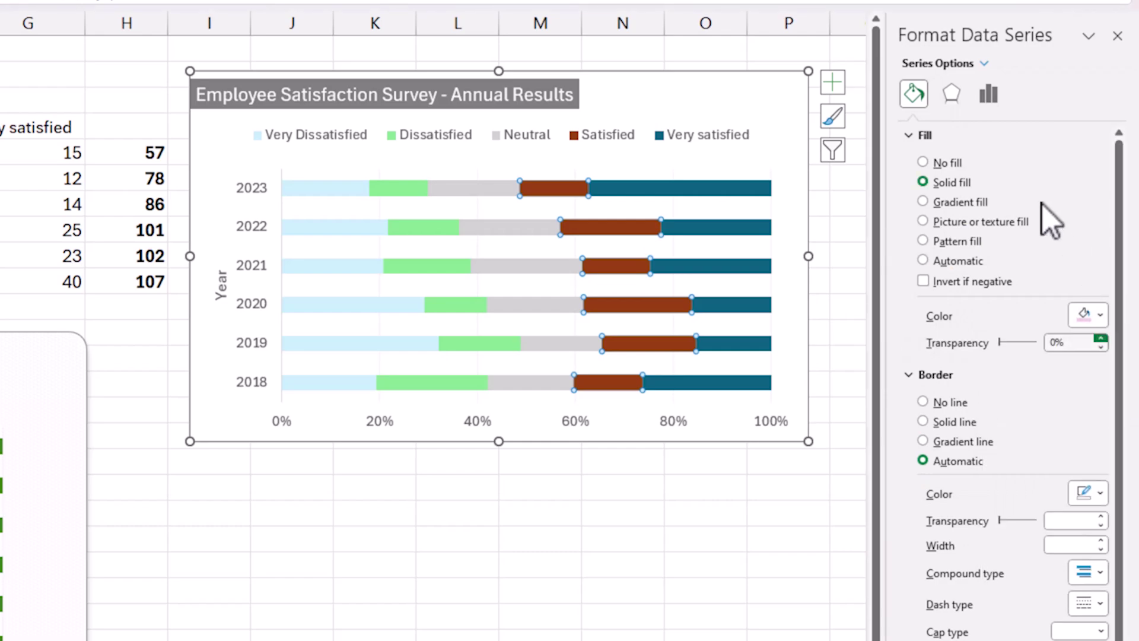
Change the fill color of the Very satisfied series to the dark purple theme color
{"action": "left_click", "coordinate": [983, 63]}
{"action": "left_click", "coordinate": [1009, 330]}
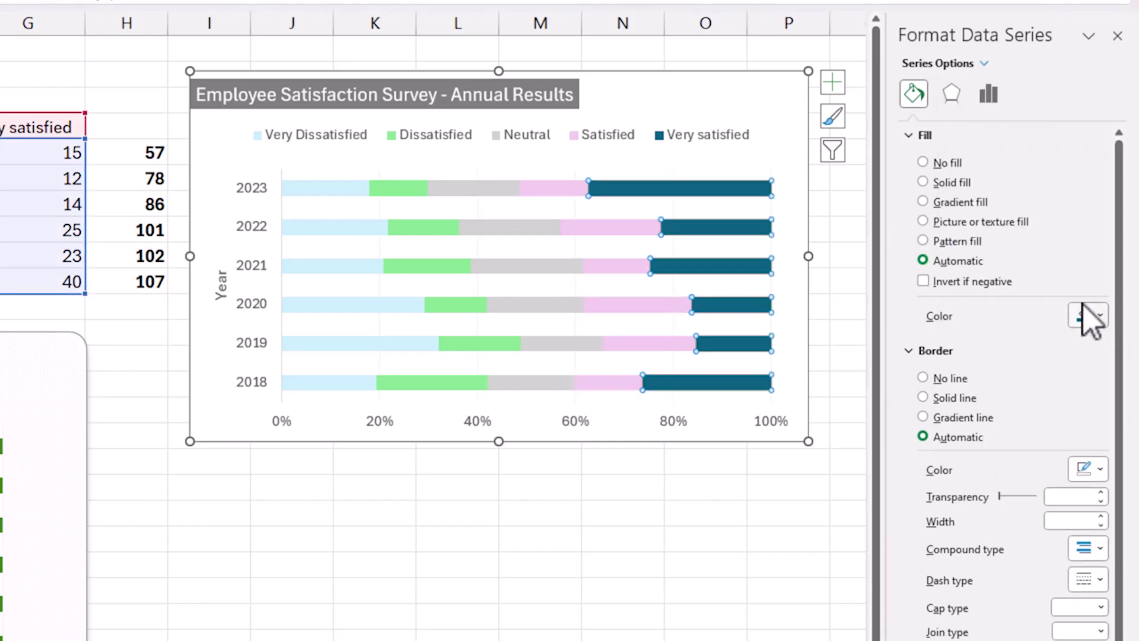
{"action": "left_click", "coordinate": [1097, 315]}
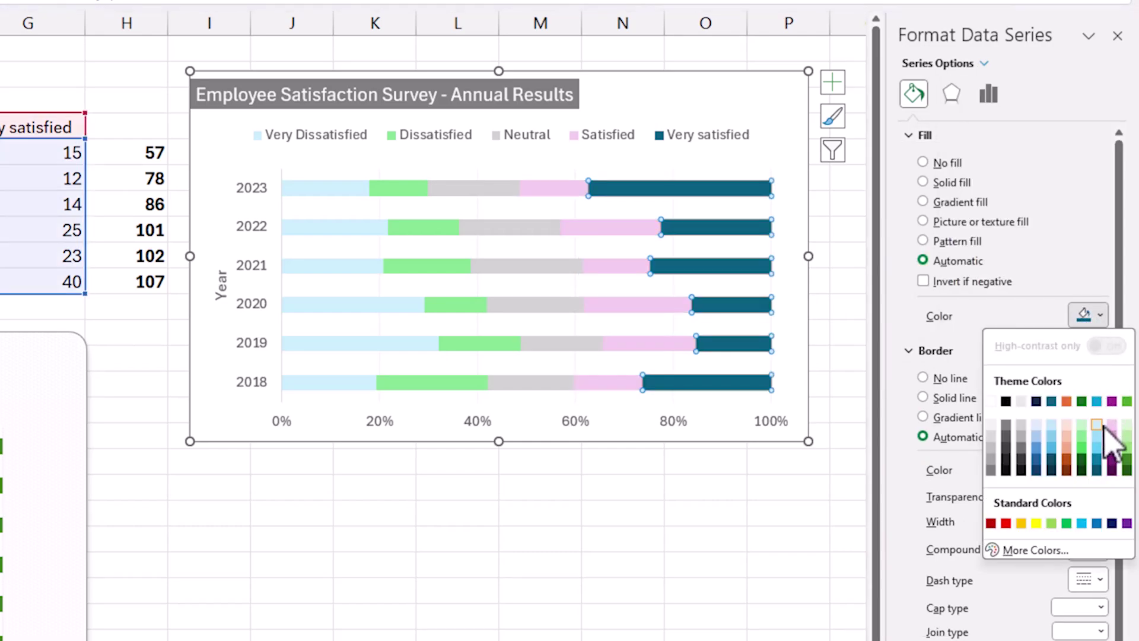
{"action": "left_click", "coordinate": [1112, 402]}
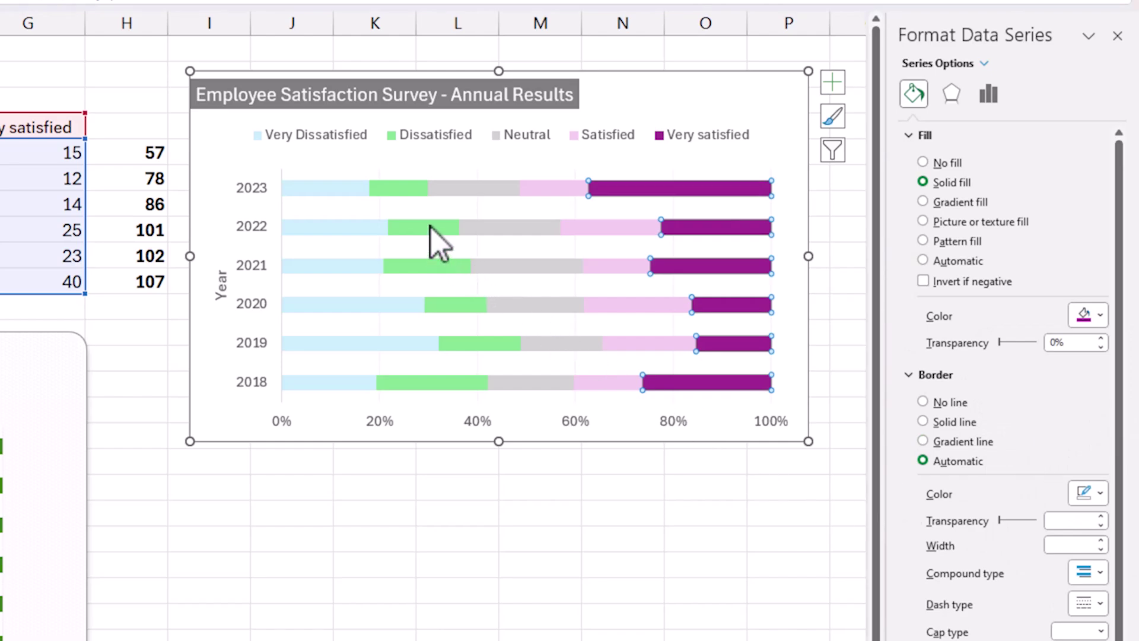
Recolor the Very Dissatisfied series with the dark green theme color and deselect the chart
{"action": "left_click", "coordinate": [378, 264]}
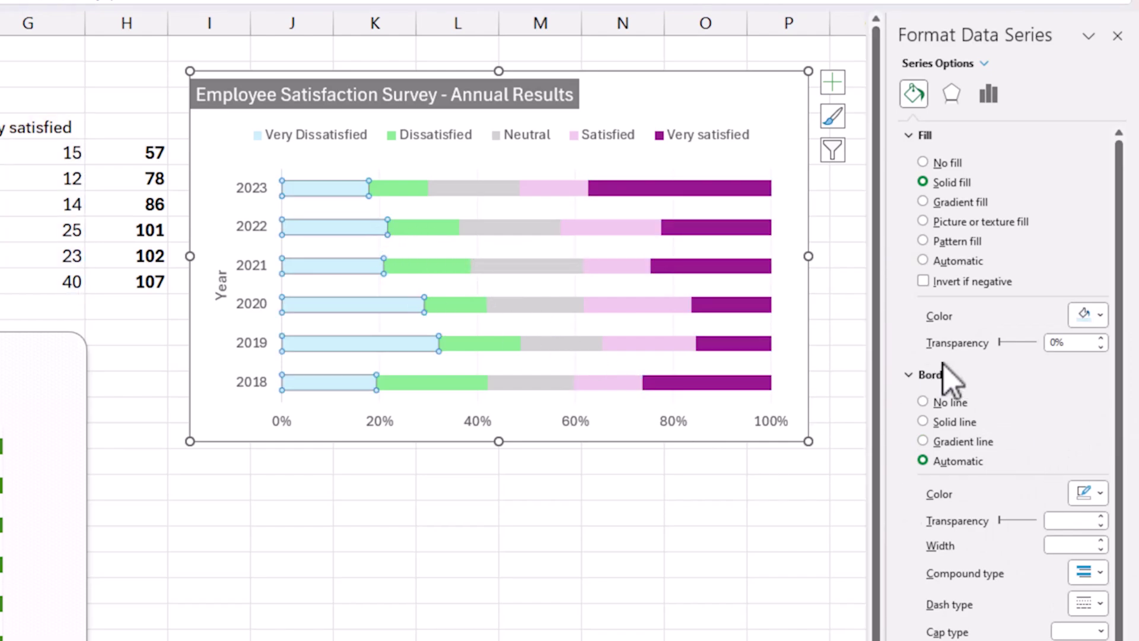
{"action": "left_click", "coordinate": [1090, 316]}
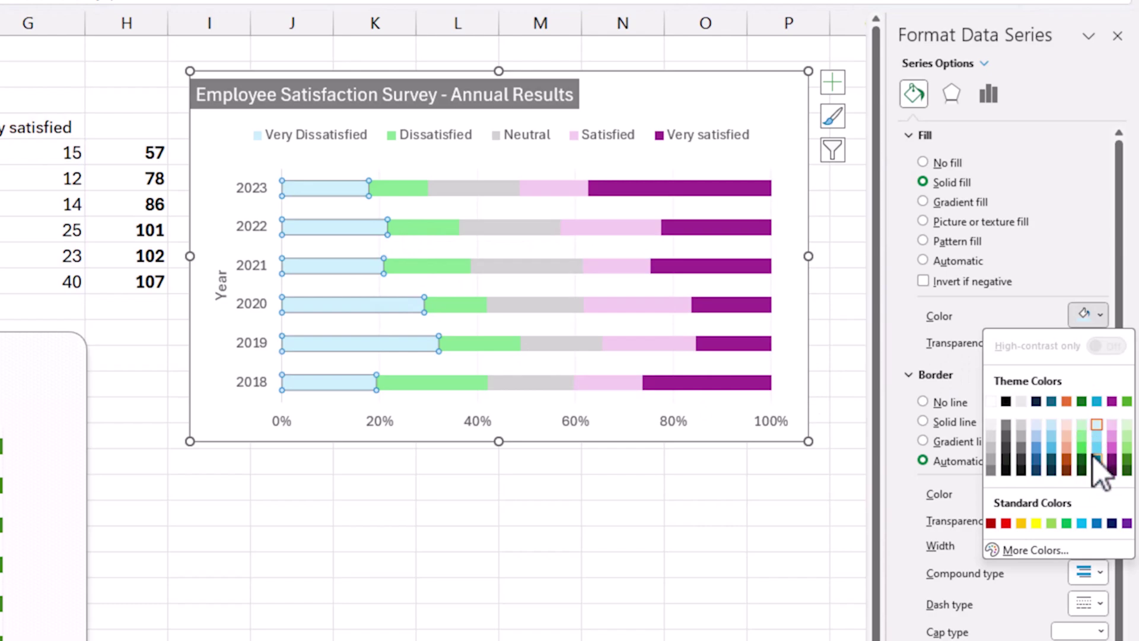
{"action": "left_click", "coordinate": [1082, 402]}
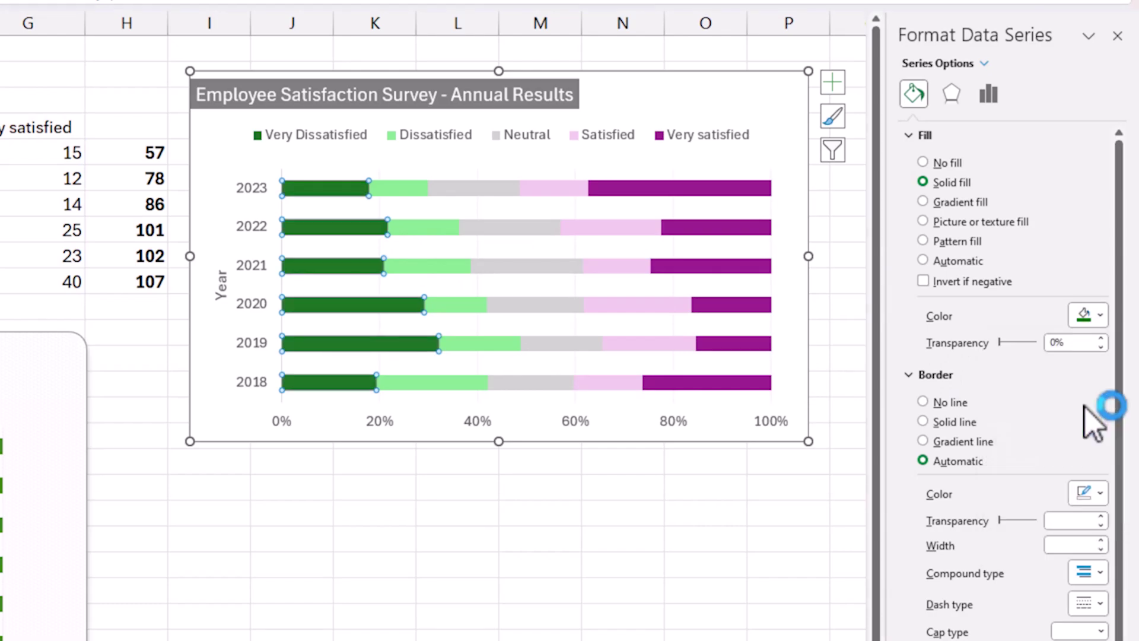
{"action": "left_click", "coordinate": [585, 590]}
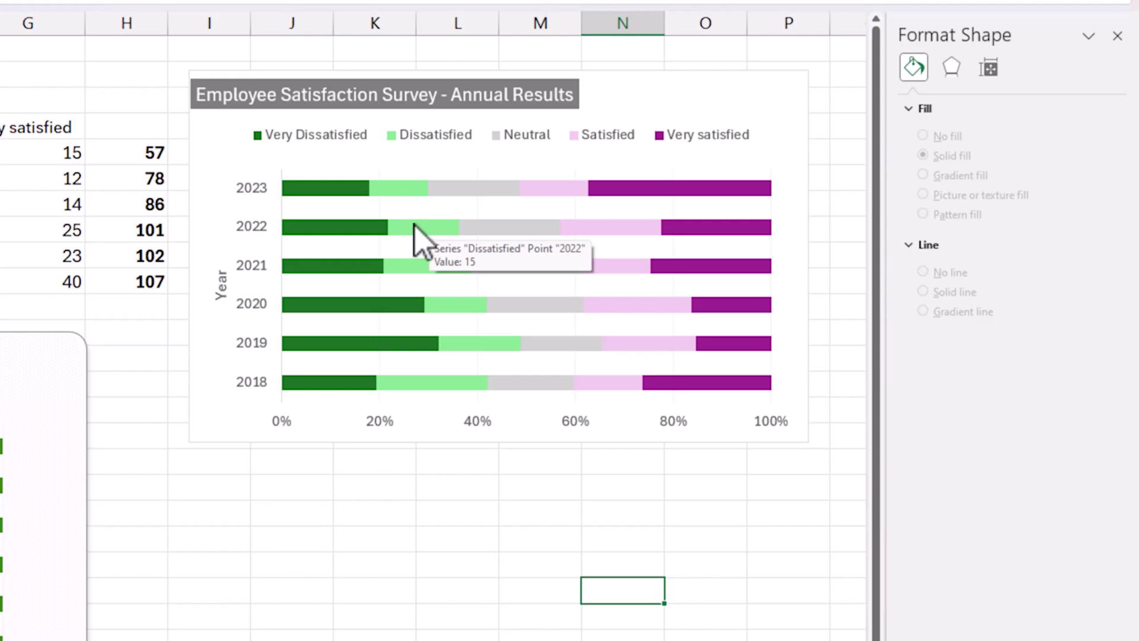
Examine the preset chart styles and the colorful and monochromatic palettes available for the chart without applying one
{"action": "left_click", "coordinate": [602, 86]}
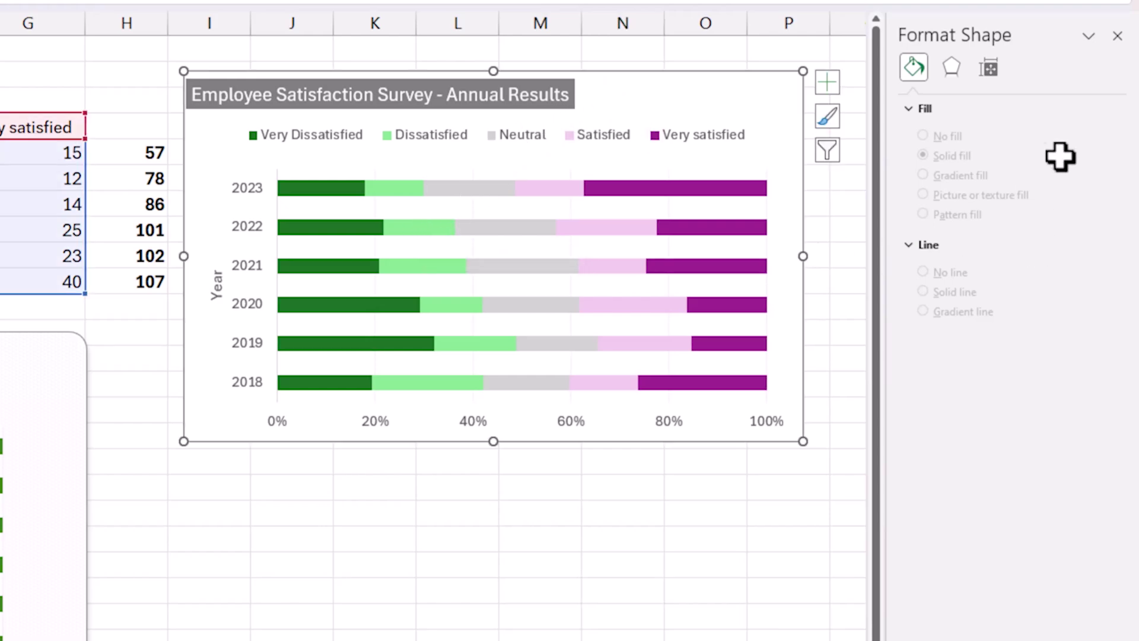
{"action": "left_click", "coordinate": [981, 63]}
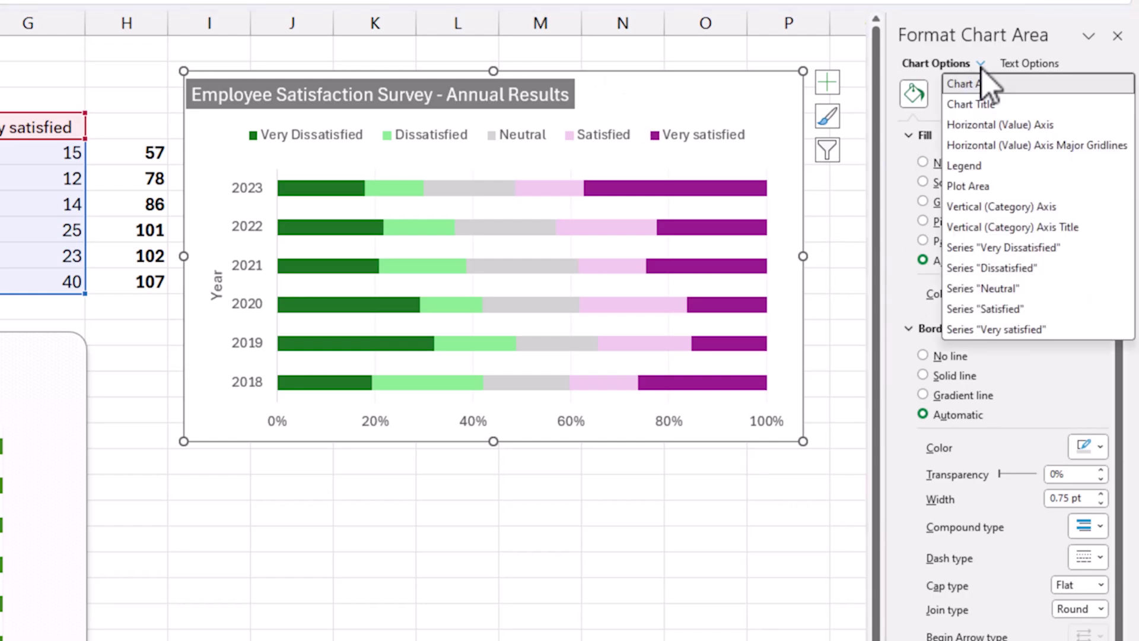
{"action": "left_click", "coordinate": [829, 122]}
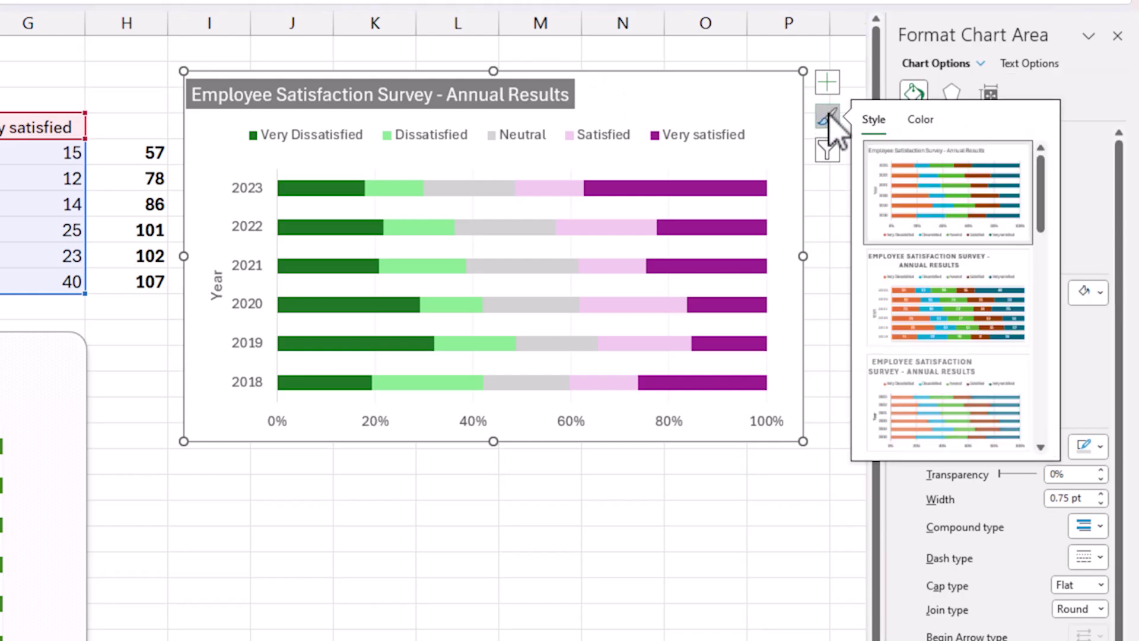
{"action": "left_click", "coordinate": [920, 119]}
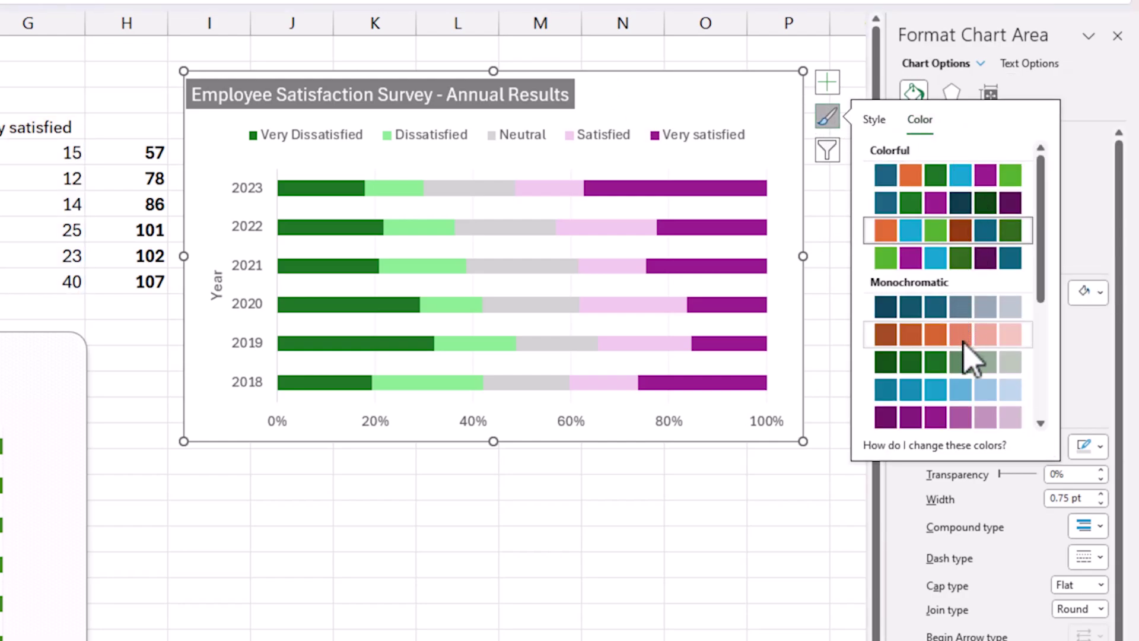
{"action": "left_click", "coordinate": [710, 56]}
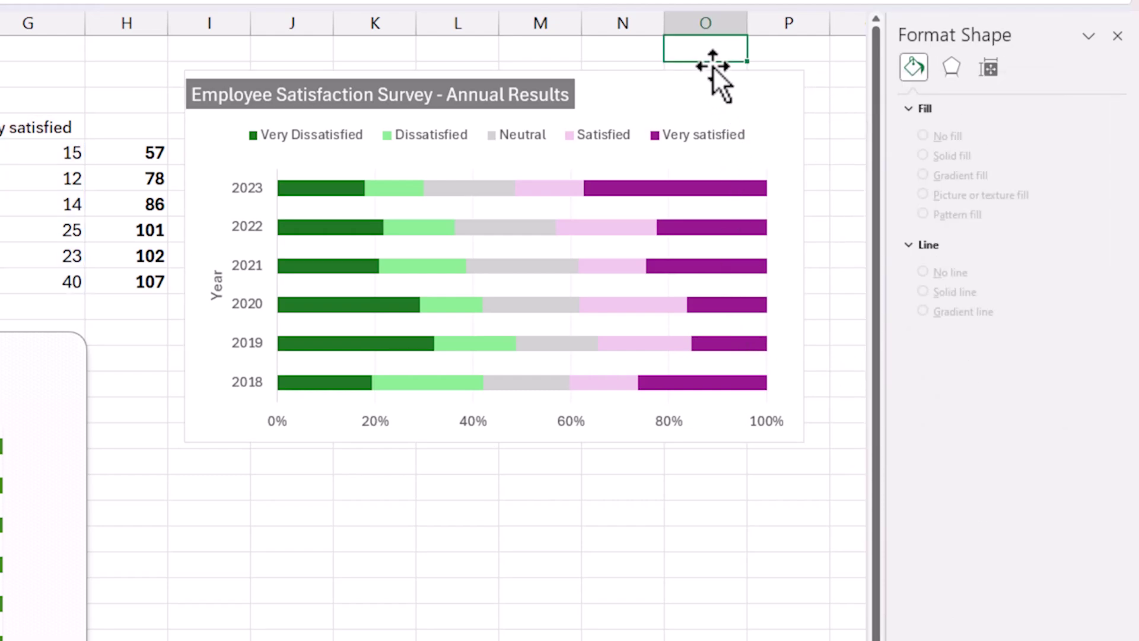
Move the whole chart slightly closer to the data table
{"action": "left_click_drag", "start_coordinate": [781, 88], "coordinate": [775, 83]}
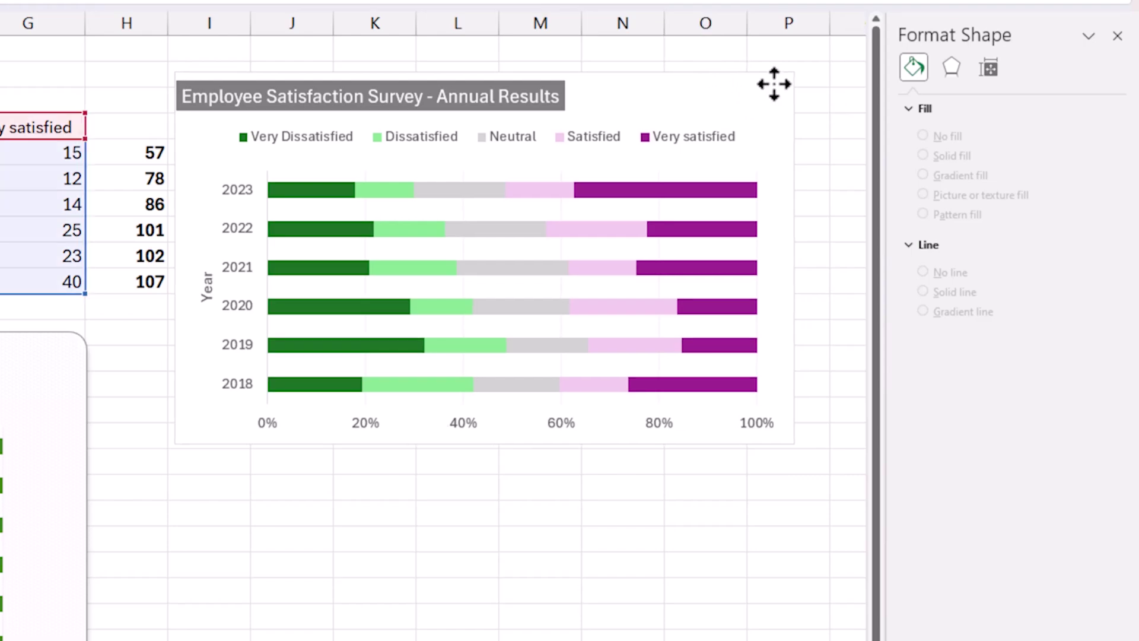
Add data labels to all series of the Employee Satisfaction Survey chart
{"action": "left_click", "coordinate": [774, 83]}
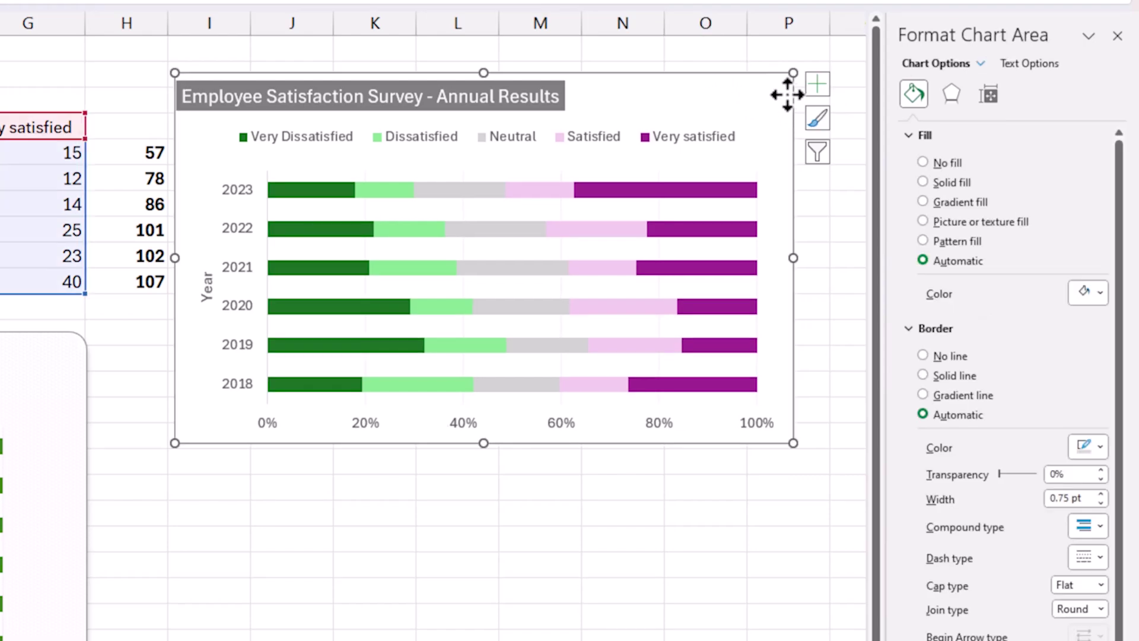
{"action": "left_click", "coordinate": [815, 89]}
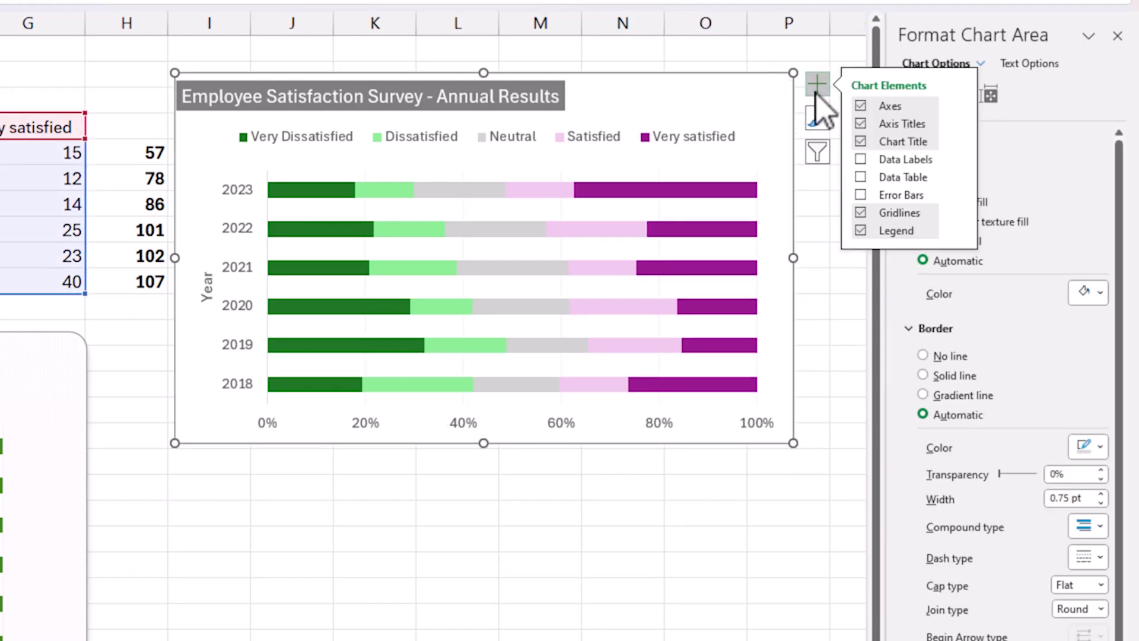
{"action": "left_click", "coordinate": [860, 159]}
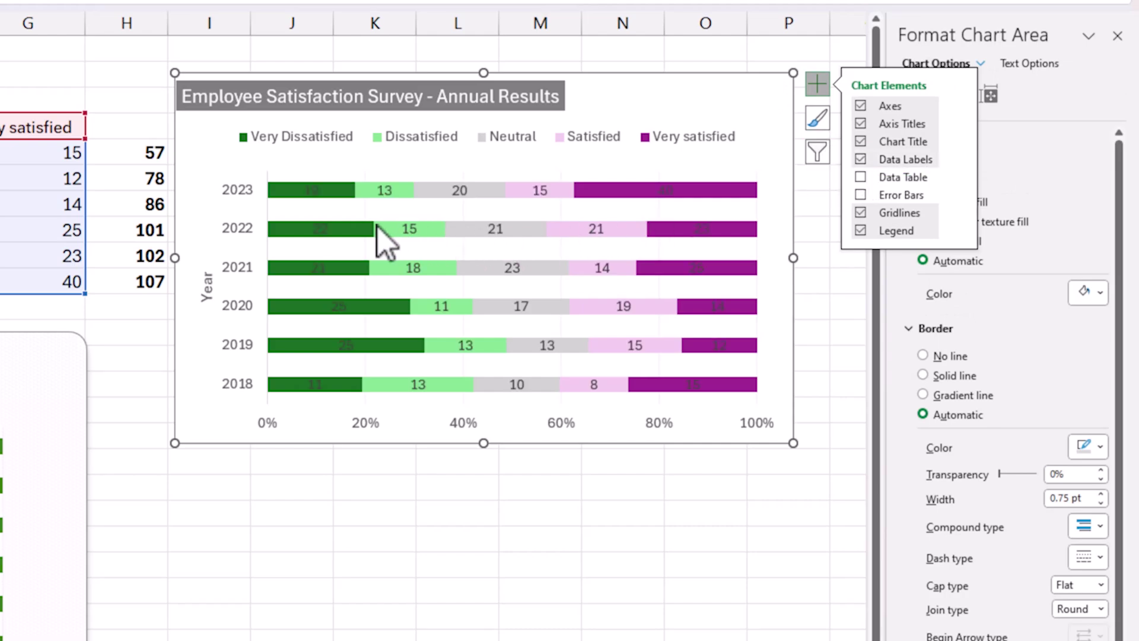
Change the data label font color to white for the Very Dissatisfied and Very satisfied series and deselect the chart
{"action": "left_click", "coordinate": [312, 199]}
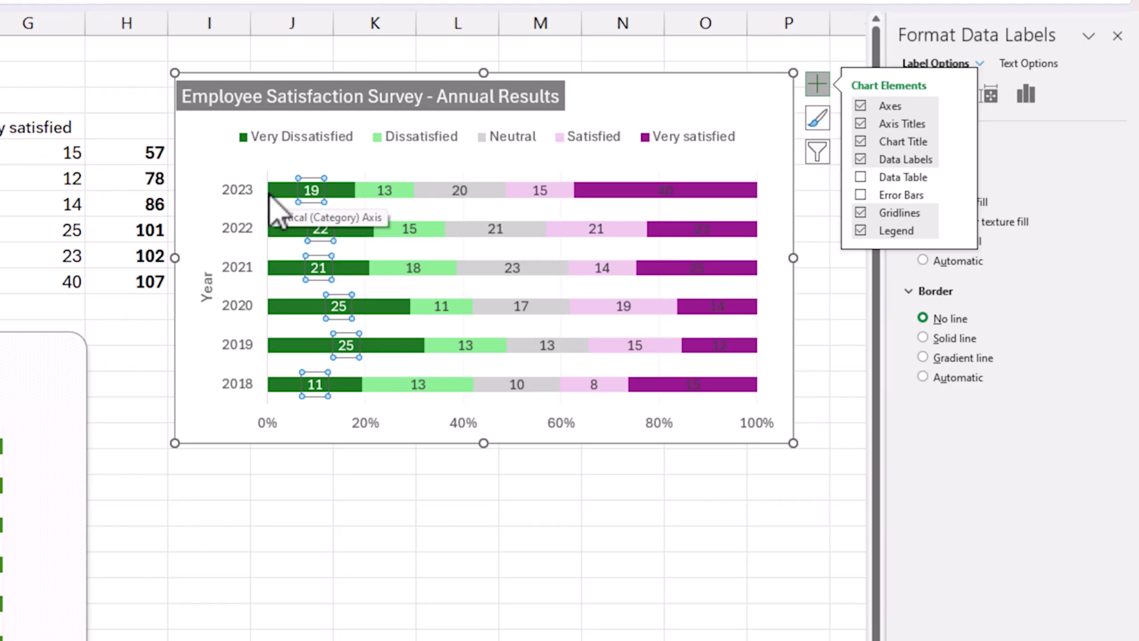
{"action": "left_click", "coordinate": [720, 307]}
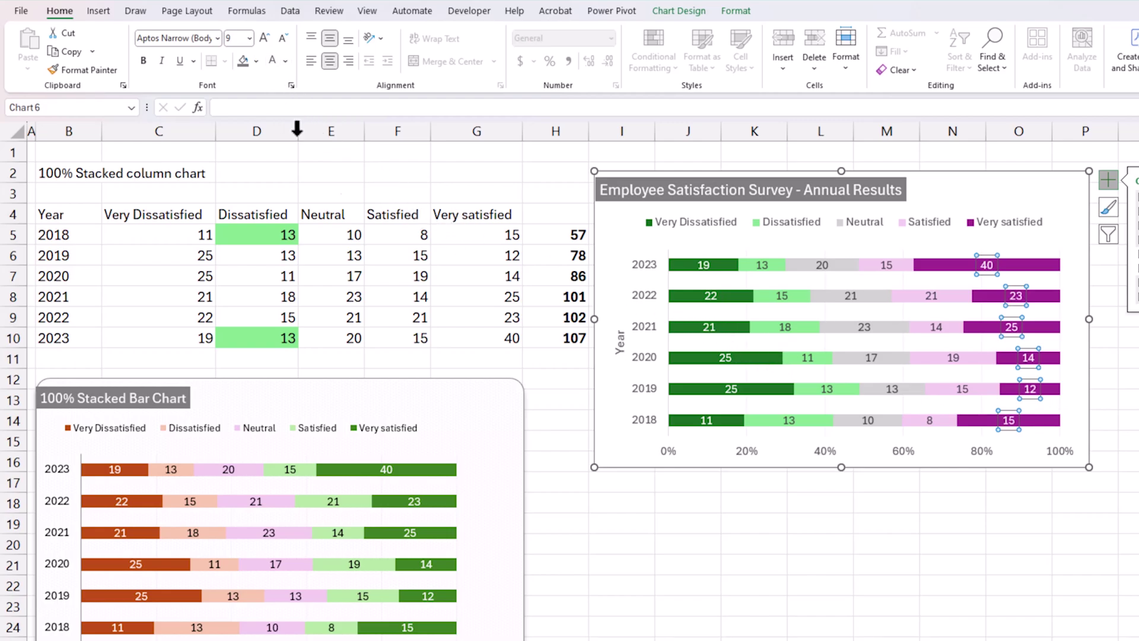
{"action": "left_click", "coordinate": [994, 574]}
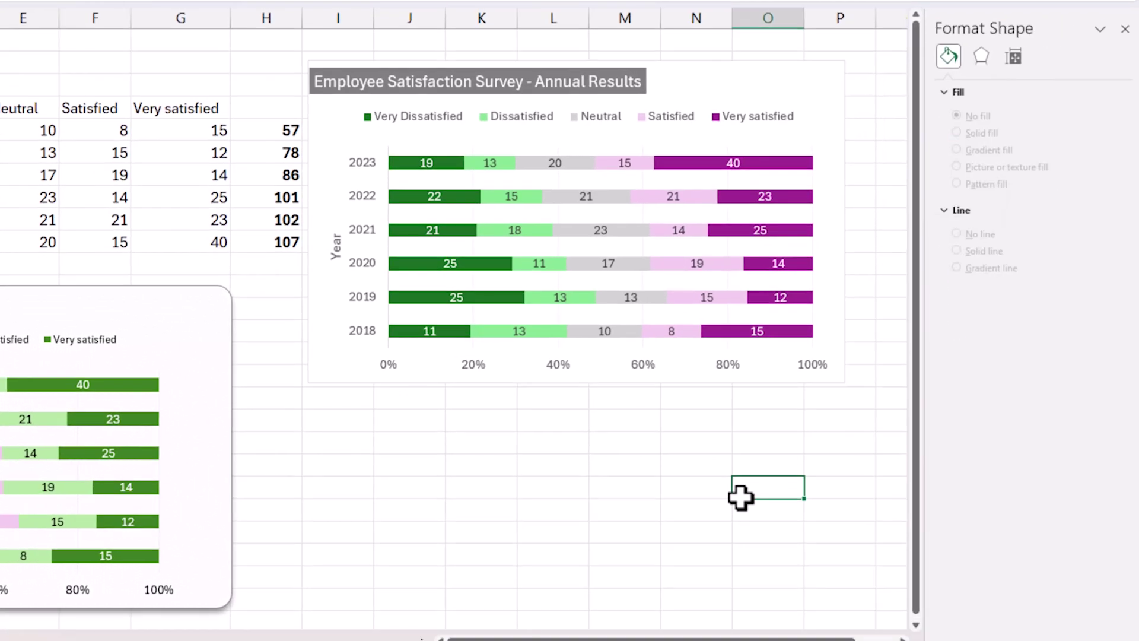
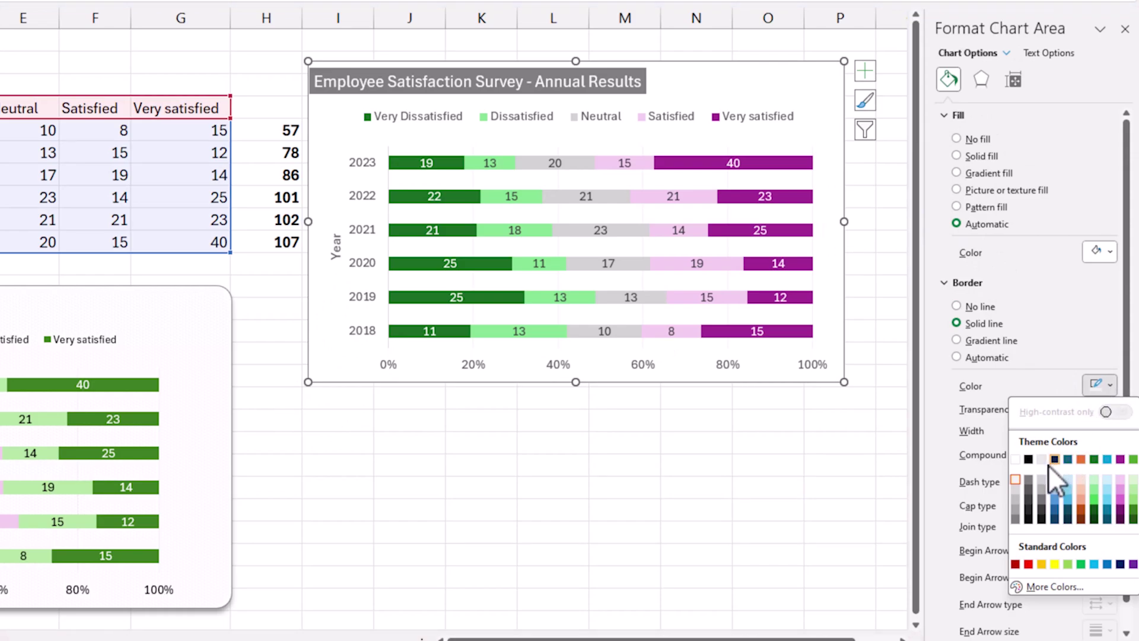
Give the chart area a gray 1 pt solid border with rounded corners and move the chart slightly away from the data table
{"action": "left_click", "coordinate": [1030, 480]}
{"action": "scroll", "coordinate": [1066, 396], "scroll_direction": "down", "scroll_amount": 1}
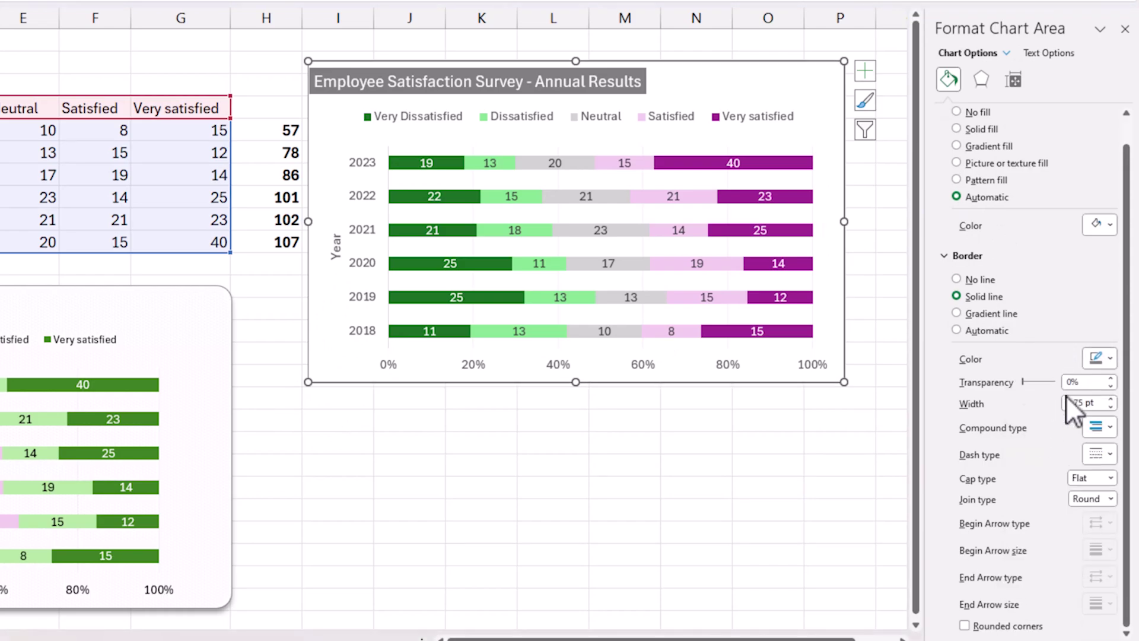
{"action": "left_click", "coordinate": [986, 628]}
{"action": "left_click", "coordinate": [1111, 399]}
{"action": "left_click", "coordinate": [710, 471]}
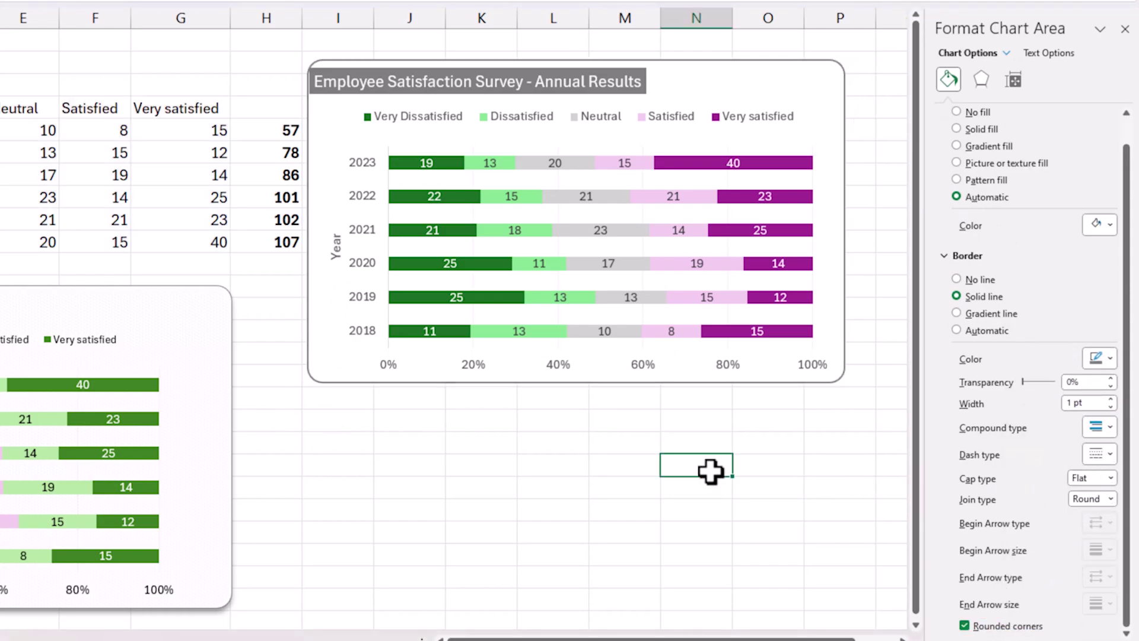
{"action": "left_click_drag", "start_coordinate": [515, 381], "coordinate": [527, 381]}
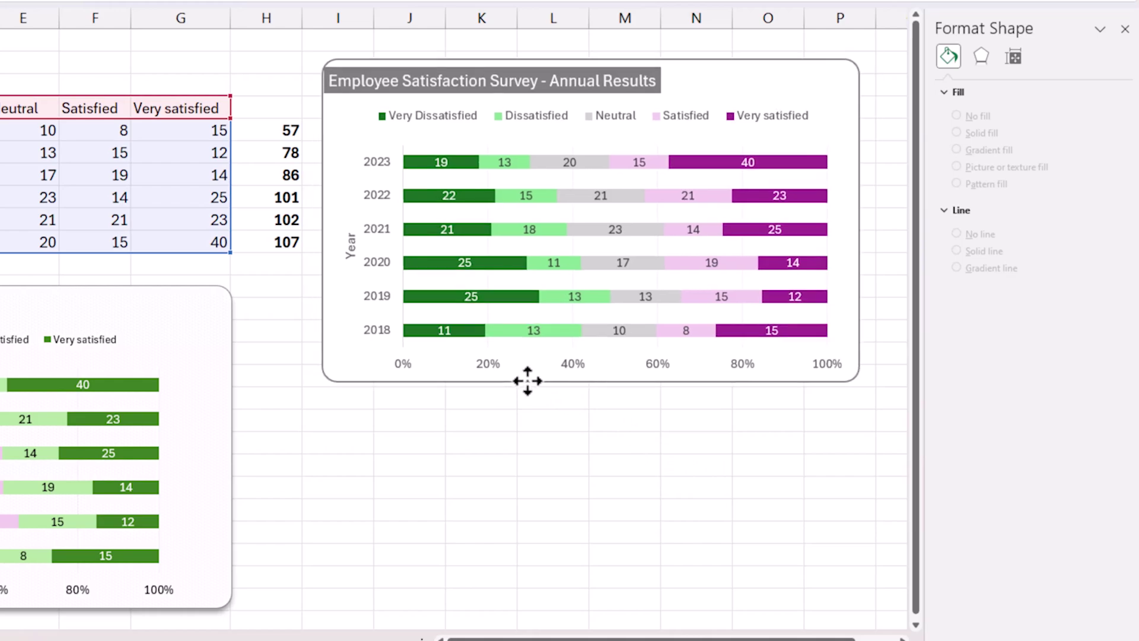
Look at the axis options of the chart's vertical category axis without changing them
{"action": "left_click", "coordinate": [527, 380]}
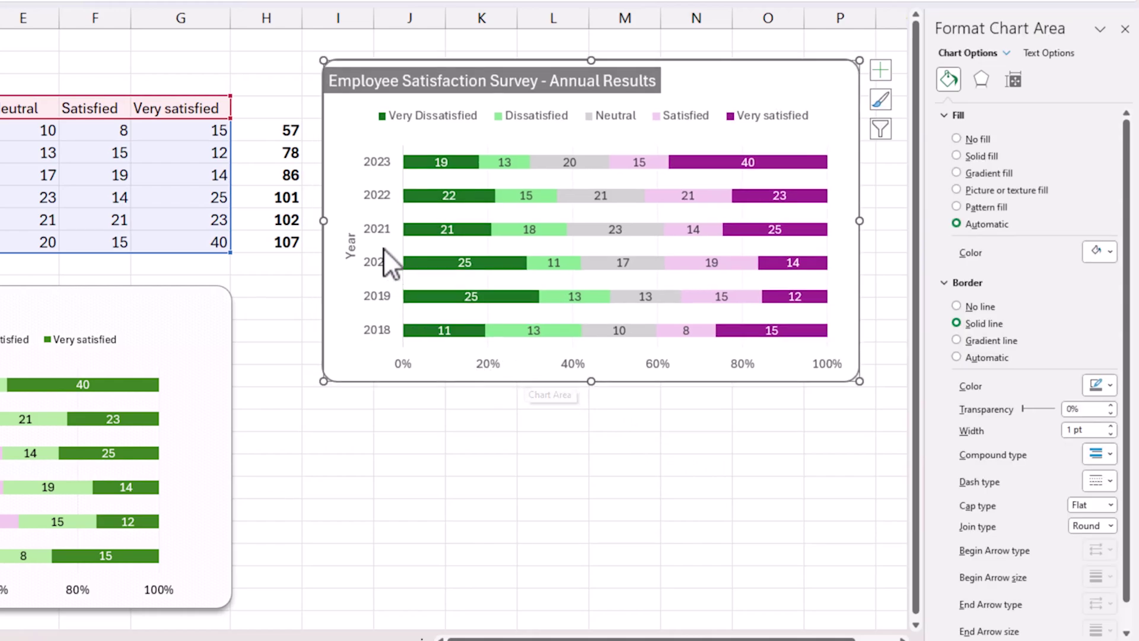
{"action": "right_click", "coordinate": [378, 198]}
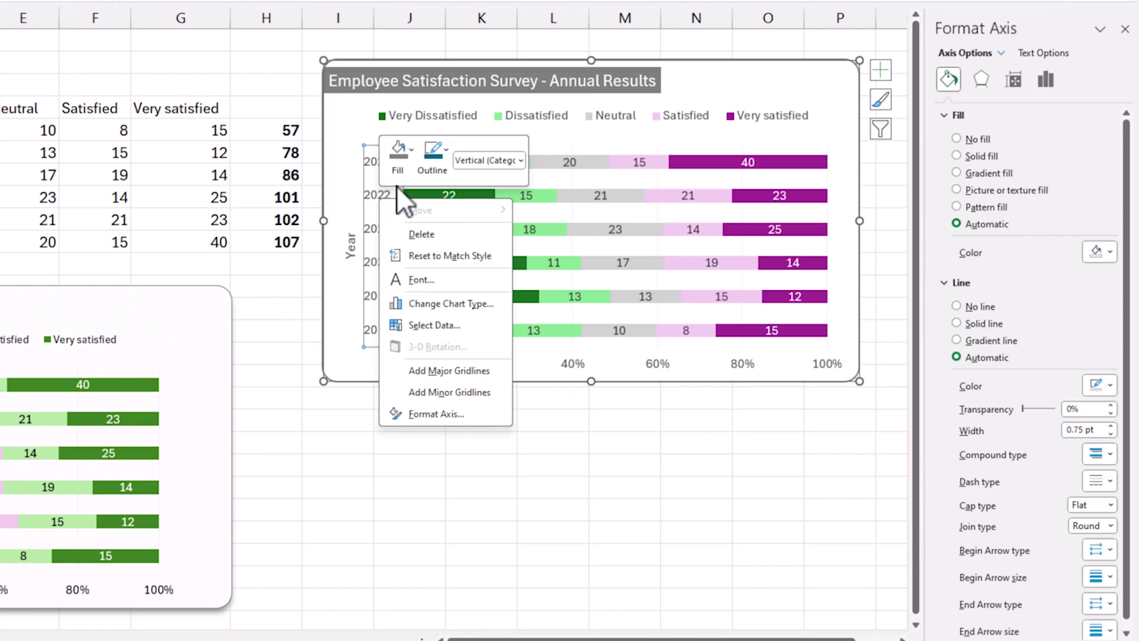
{"action": "left_click", "coordinate": [446, 414]}
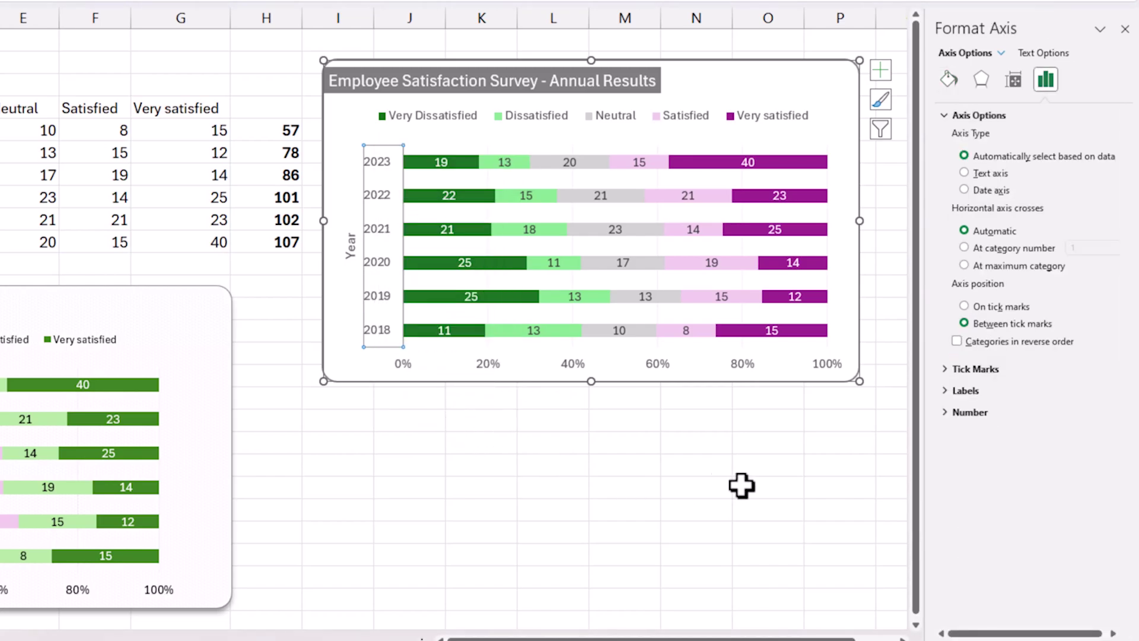
{"action": "key", "text": "Escape"}
{"action": "key", "text": "Escape"}
Set the gap width of the bars to 100% through the Very Dissatisfied series options and deselect the chart
{"action": "left_click", "coordinate": [780, 98]}
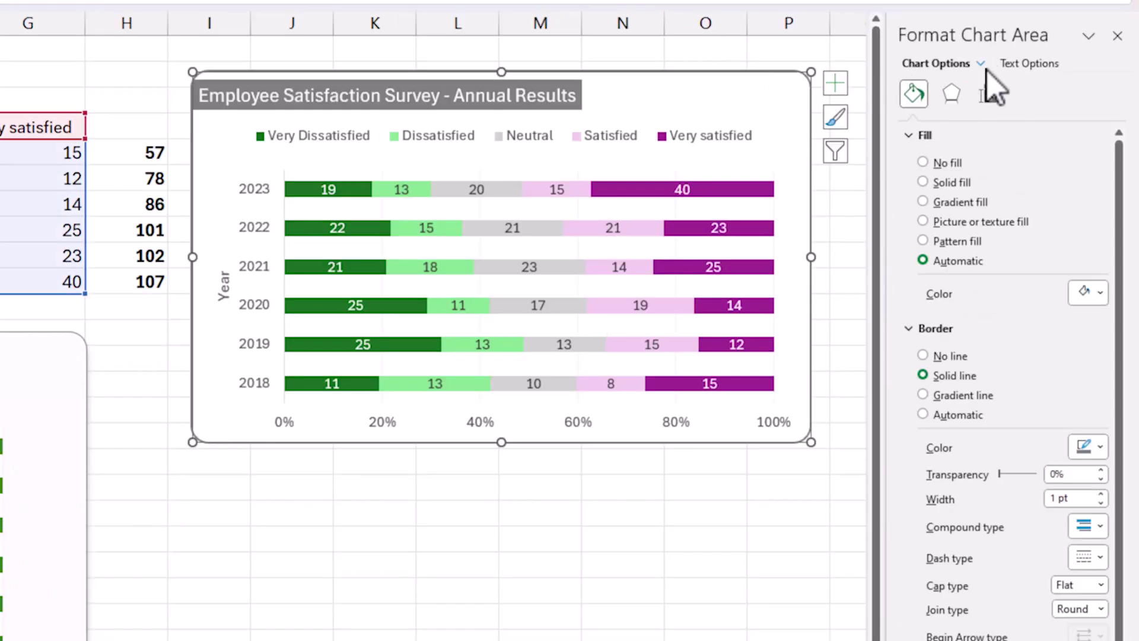
{"action": "left_click", "coordinate": [982, 64]}
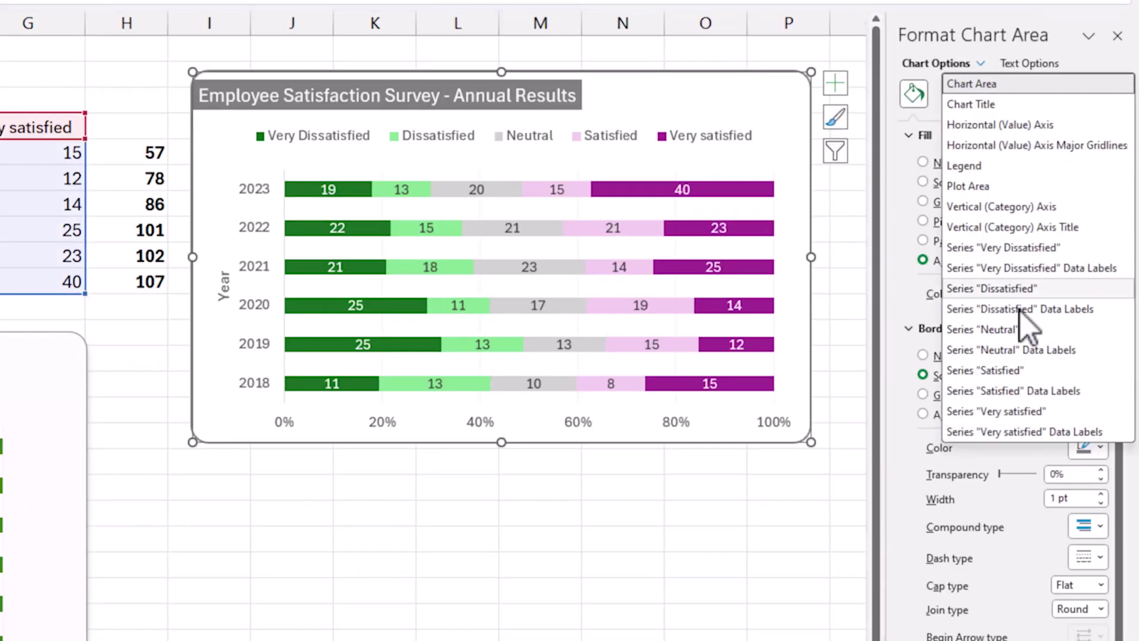
{"action": "left_click", "coordinate": [1043, 248]}
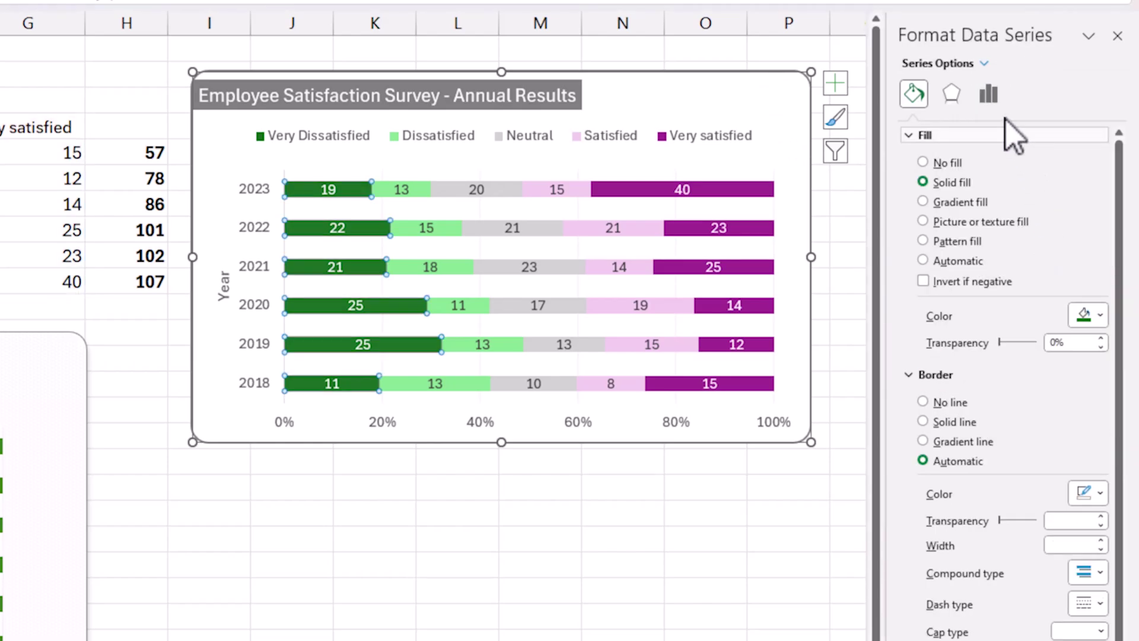
{"action": "left_click", "coordinate": [991, 98]}
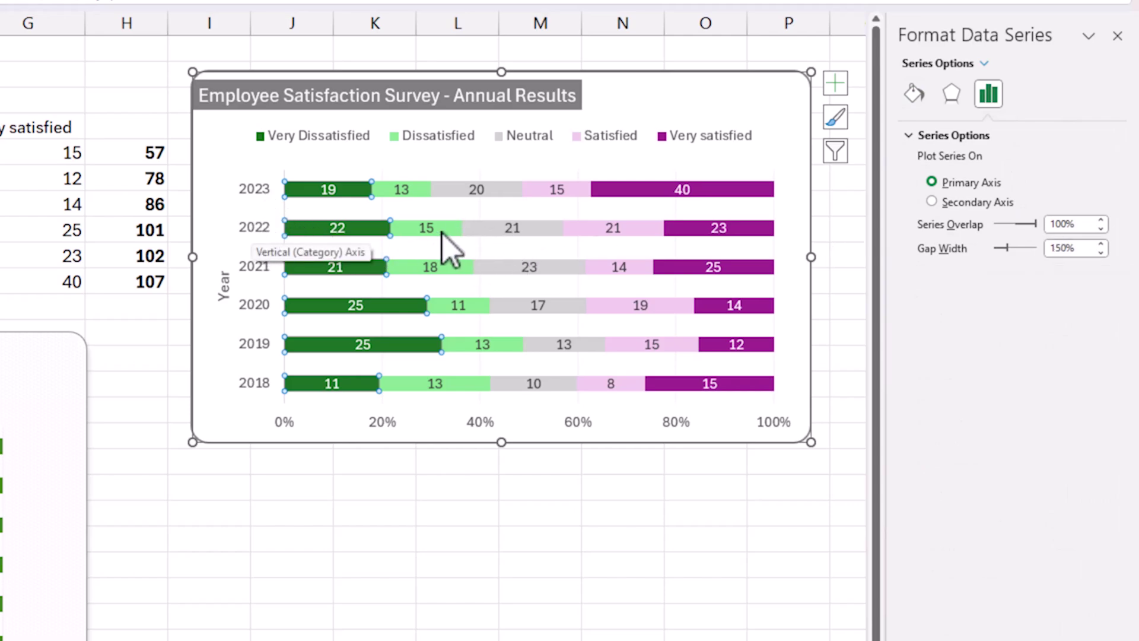
{"action": "left_click_drag", "start_coordinate": [1067, 248], "coordinate": [1044, 250]}
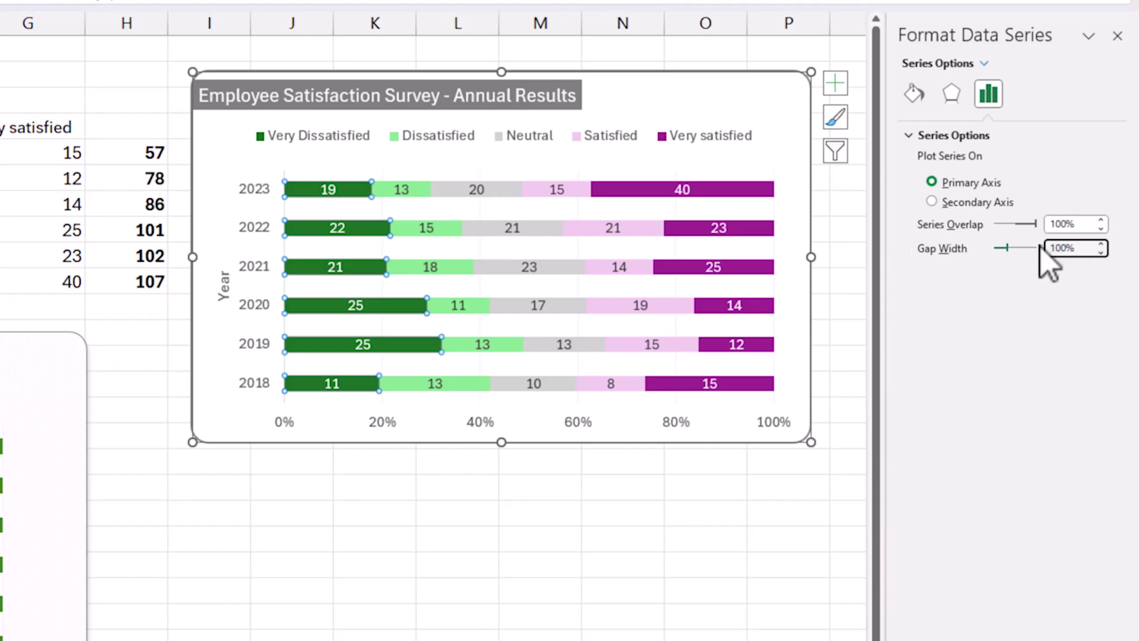
{"action": "type", "text": "100"}
{"action": "key", "text": "Tab"}
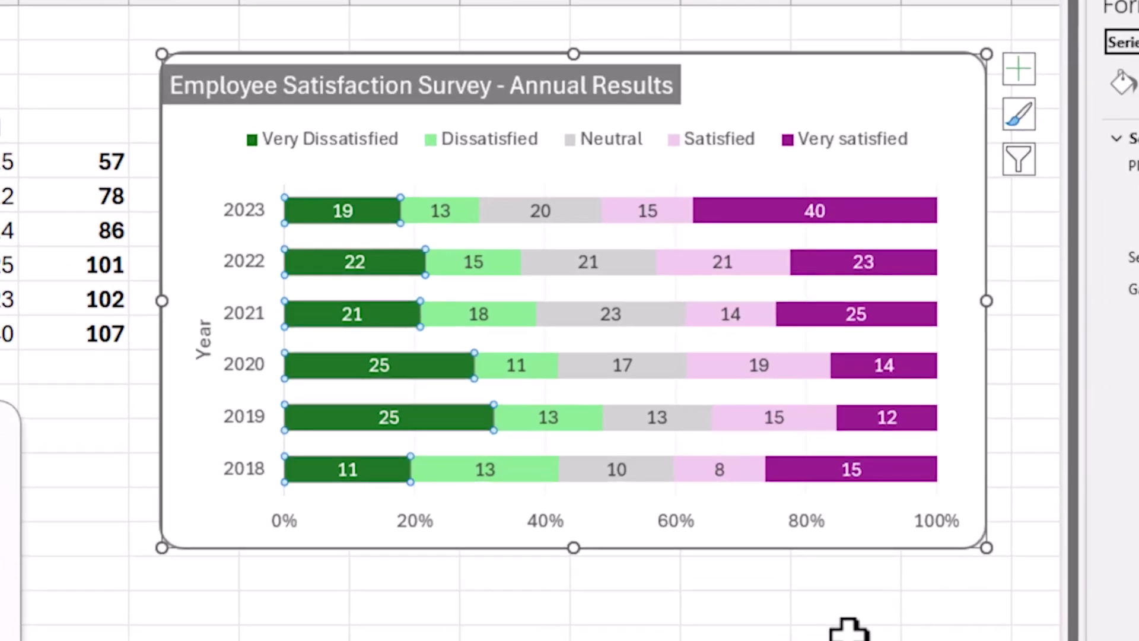
{"action": "left_click", "coordinate": [582, 633]}
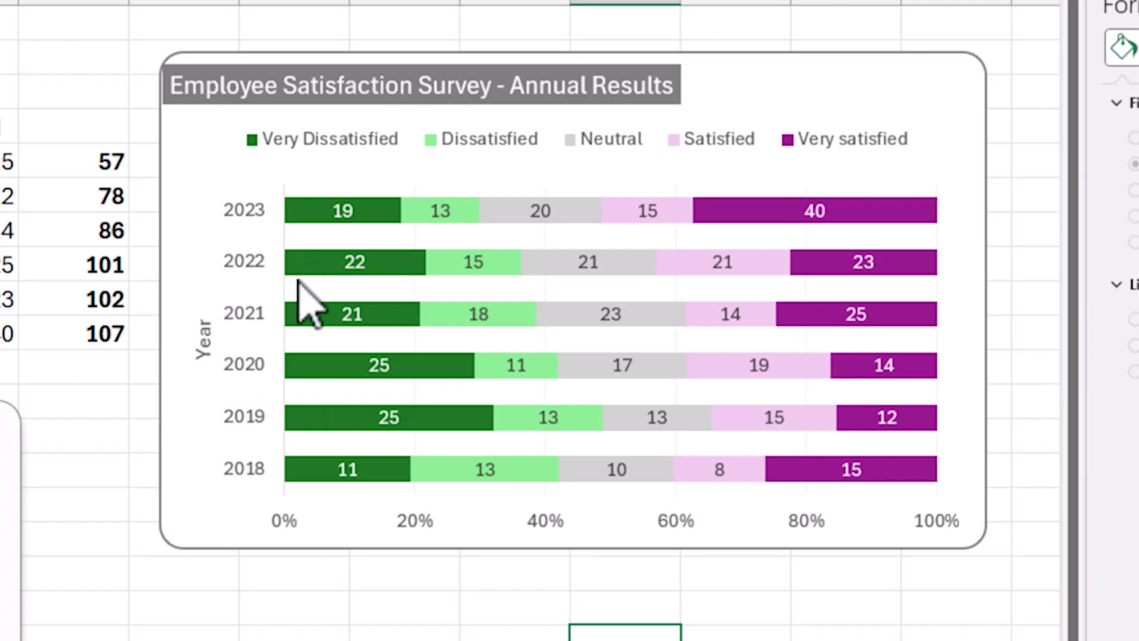
Try a gap width of 200% for the bars, restore it to 100% and deselect the chart
{"action": "mouse_move", "coordinate": [295, 263]}
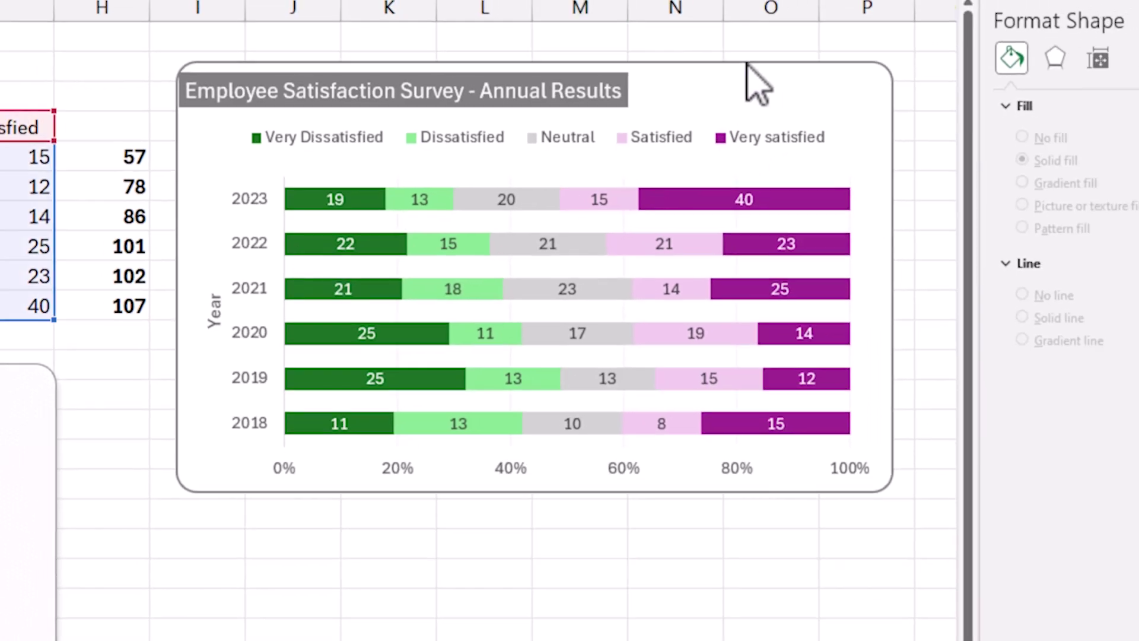
{"action": "left_click", "coordinate": [830, 73]}
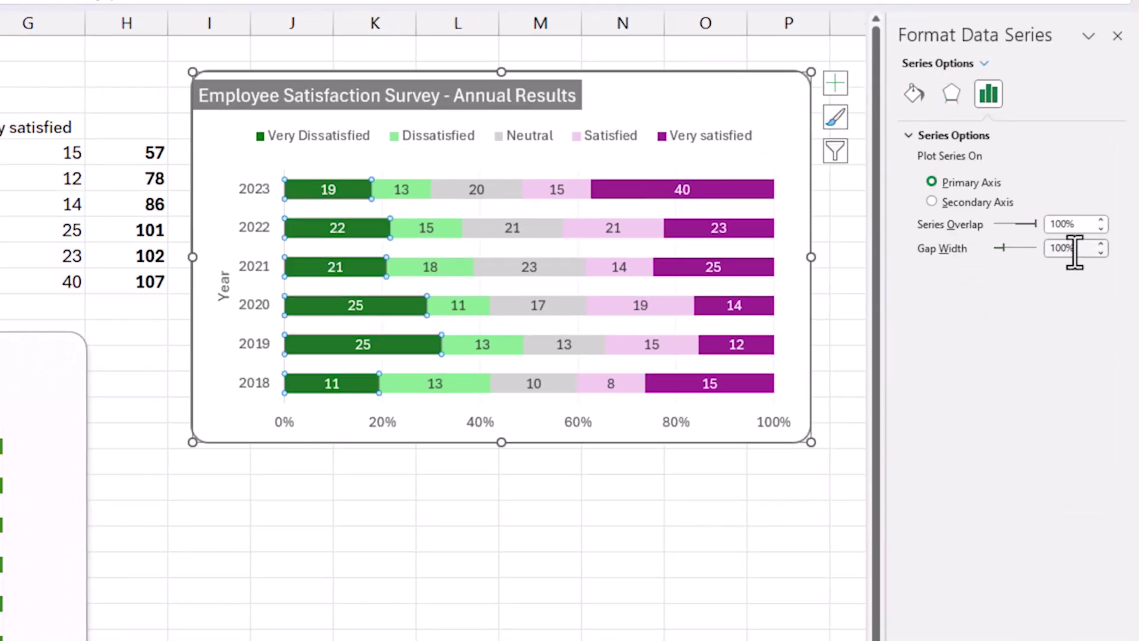
{"action": "left_click", "coordinate": [1075, 248]}
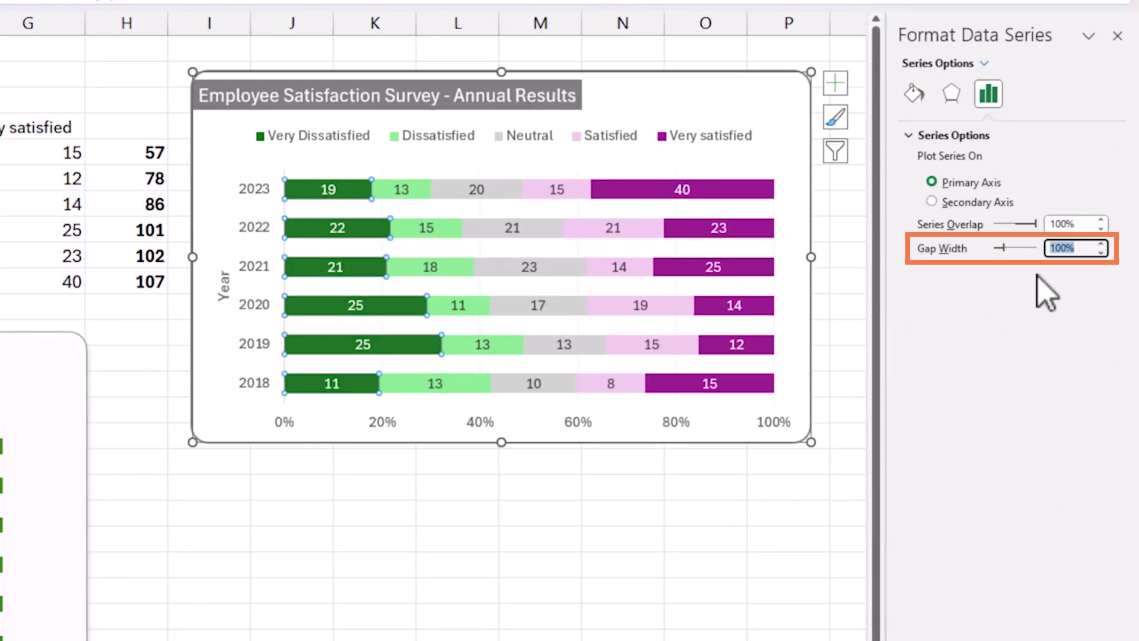
{"action": "type", "text": "20"}
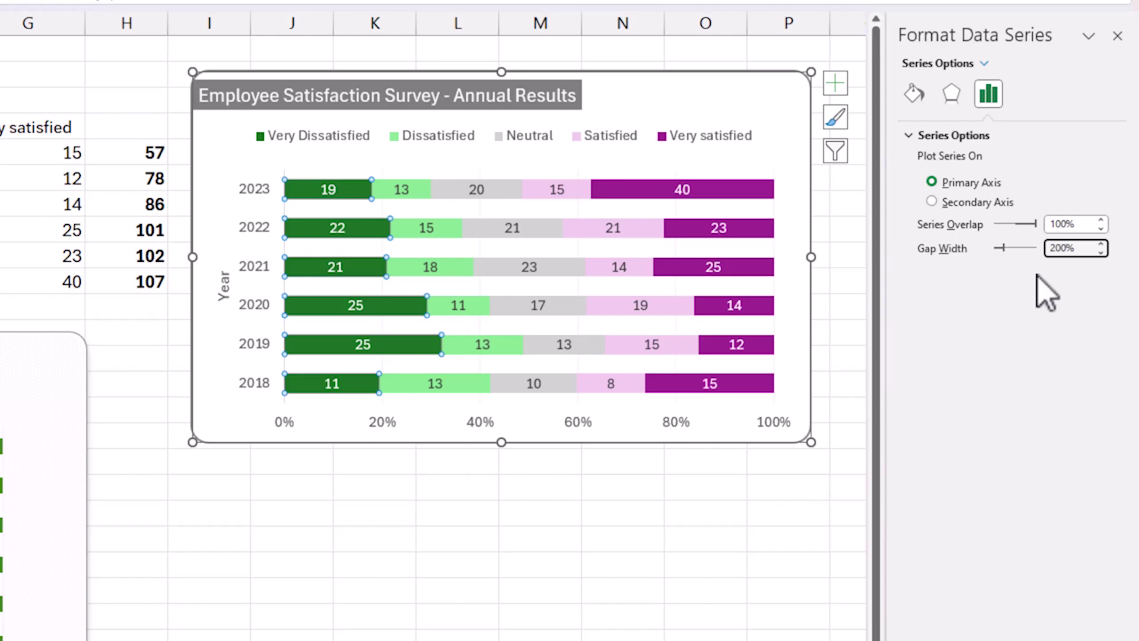
{"action": "type", "text": "0%"}
{"action": "key", "text": "Tab"}
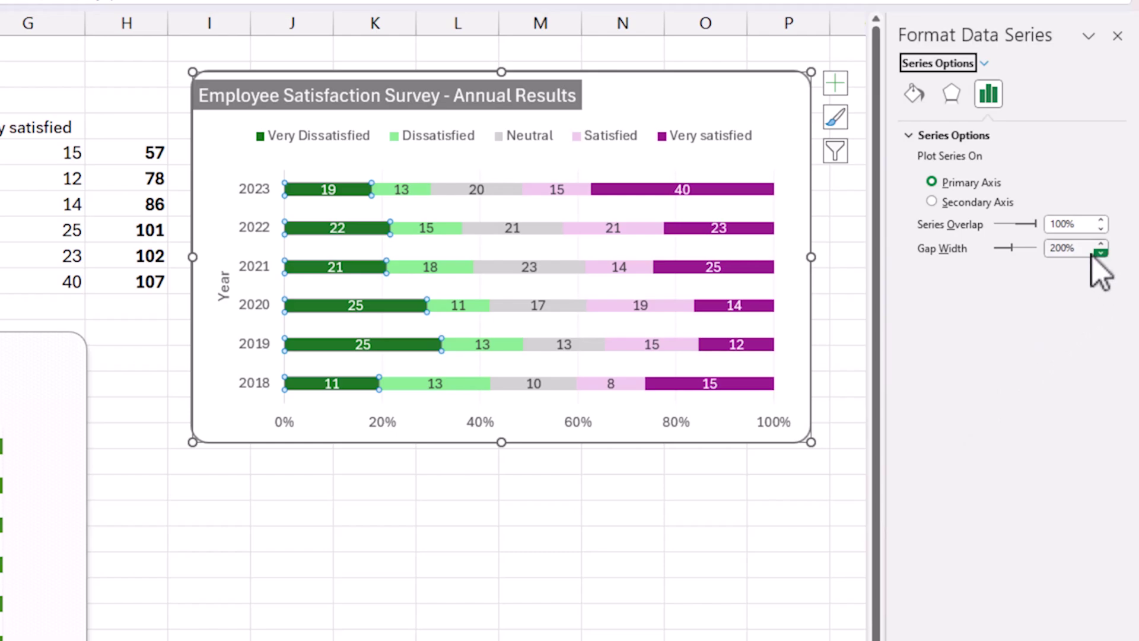
{"action": "left_click", "coordinate": [1048, 247]}
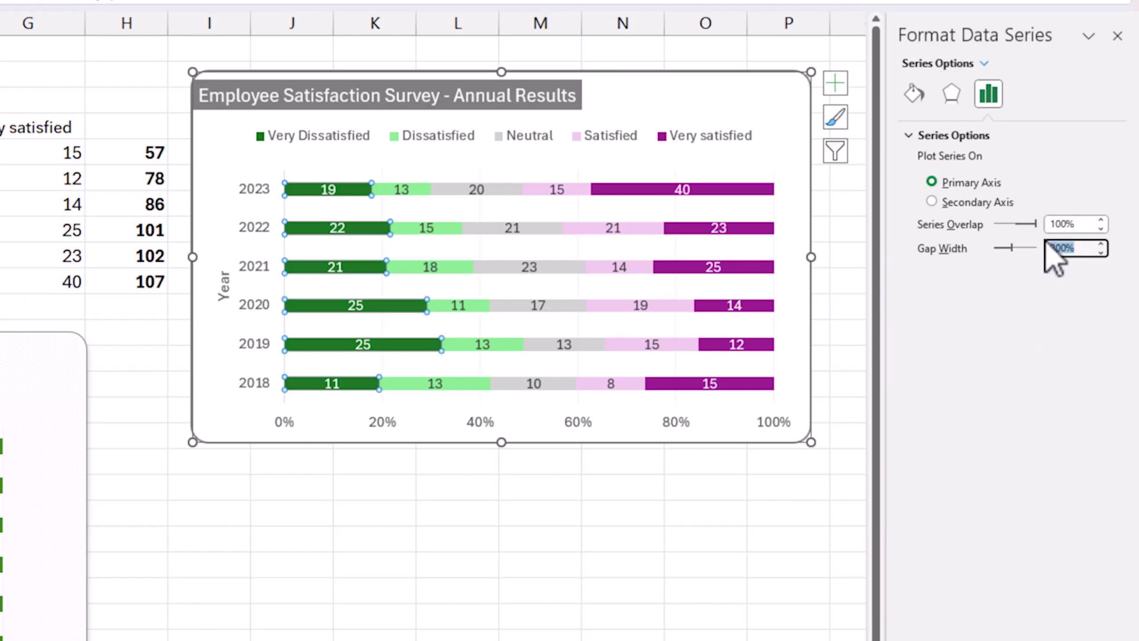
{"action": "key", "text": "Return"}
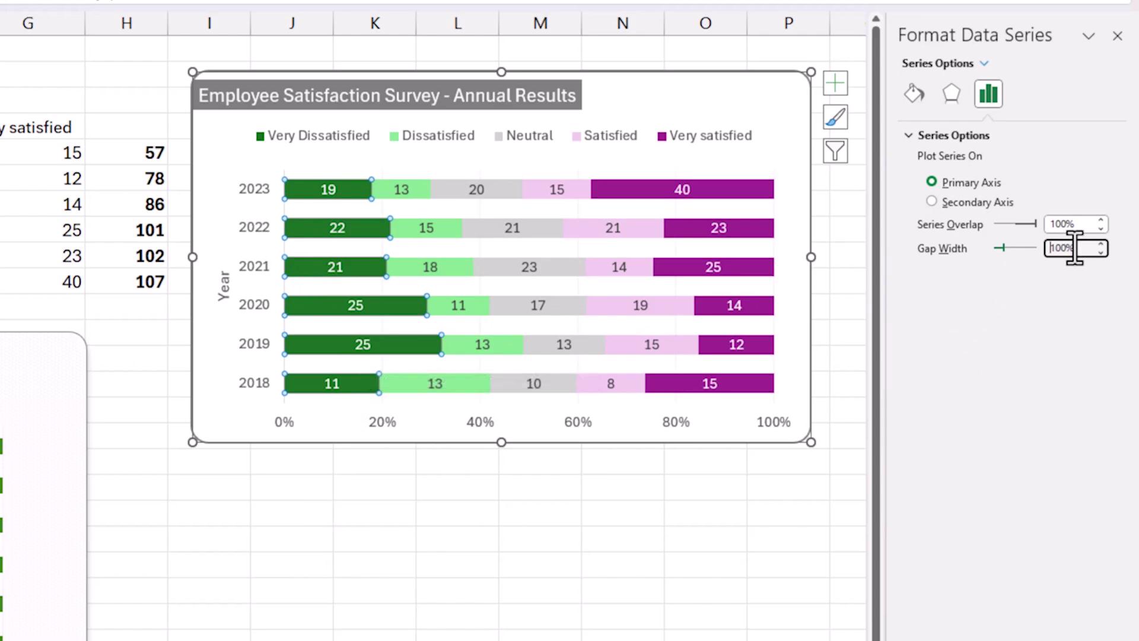
{"action": "left_click", "coordinate": [530, 568]}
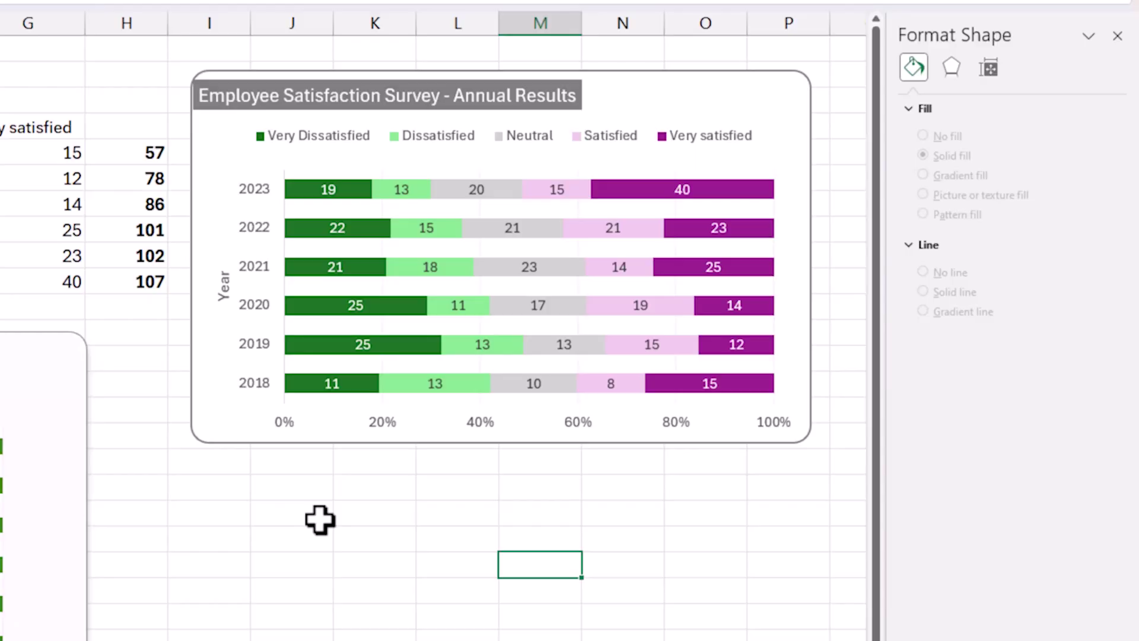
Select the yearly response totals in H5:H10 to compare them with the chart
{"action": "left_click", "coordinate": [402, 193]}
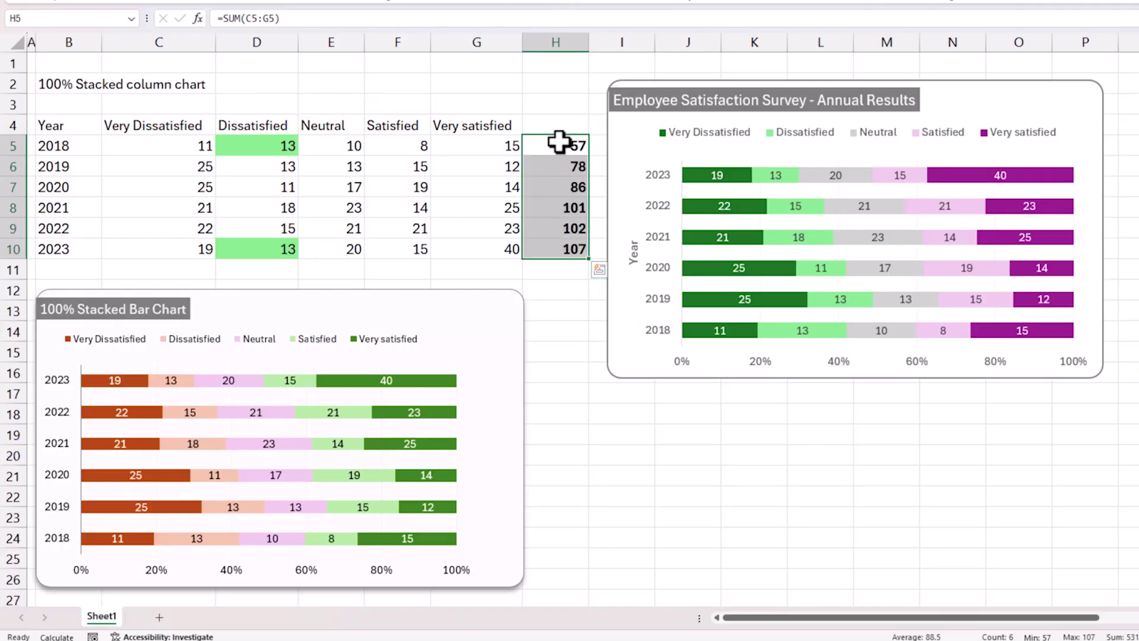
{"action": "left_click_drag", "start_coordinate": [558, 141], "coordinate": [568, 250]}
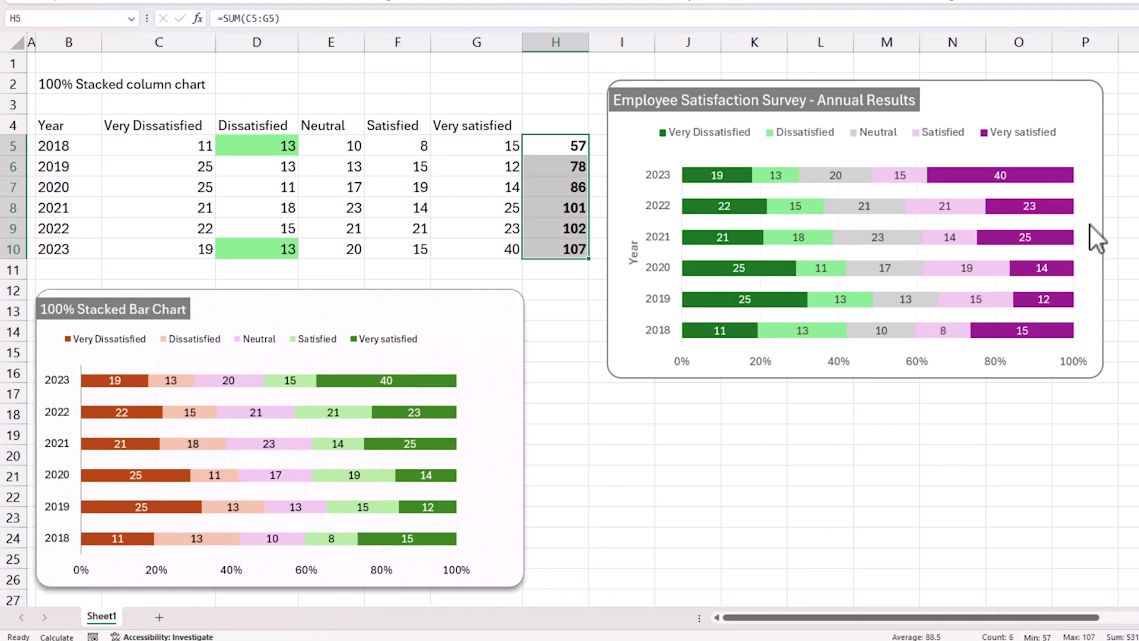